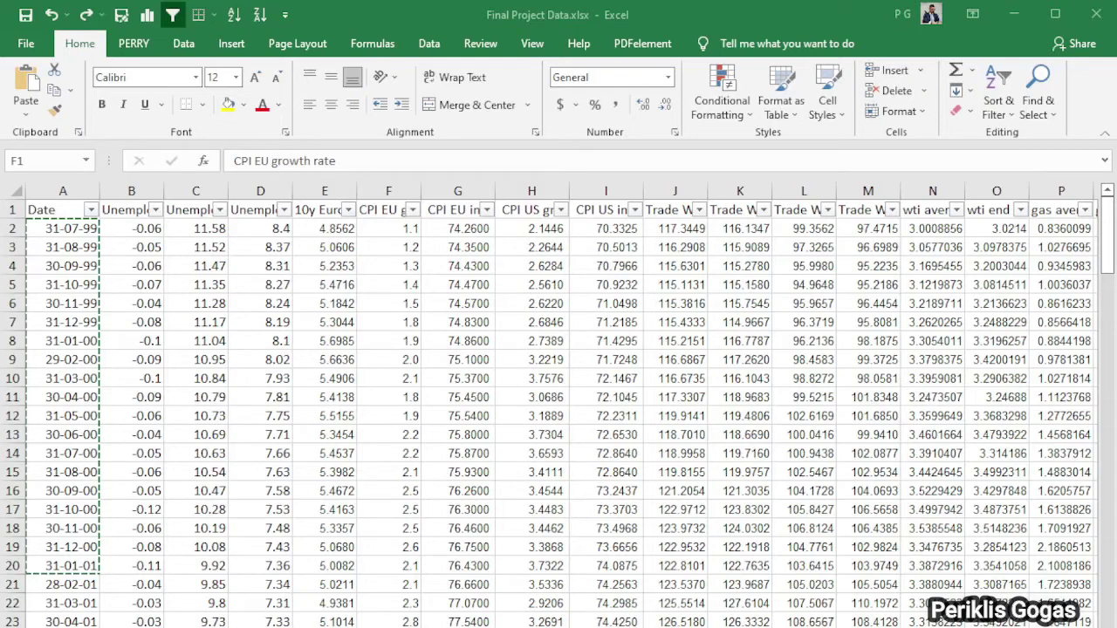
key("ctrl+space")
left_click(331, 452)
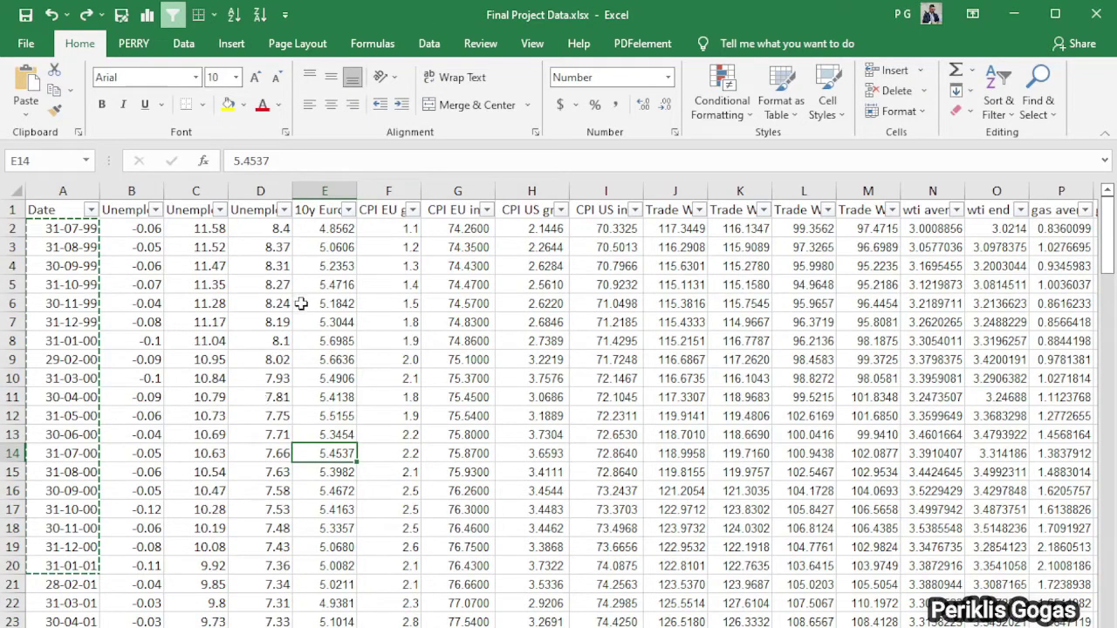
left_click(329, 190)
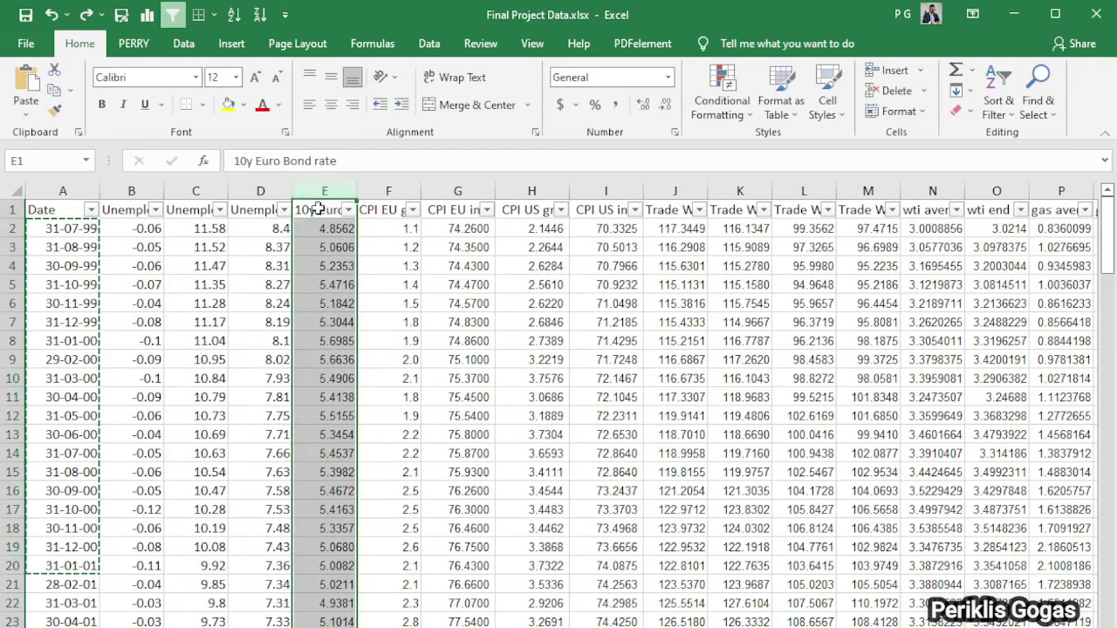
left_click(320, 209)
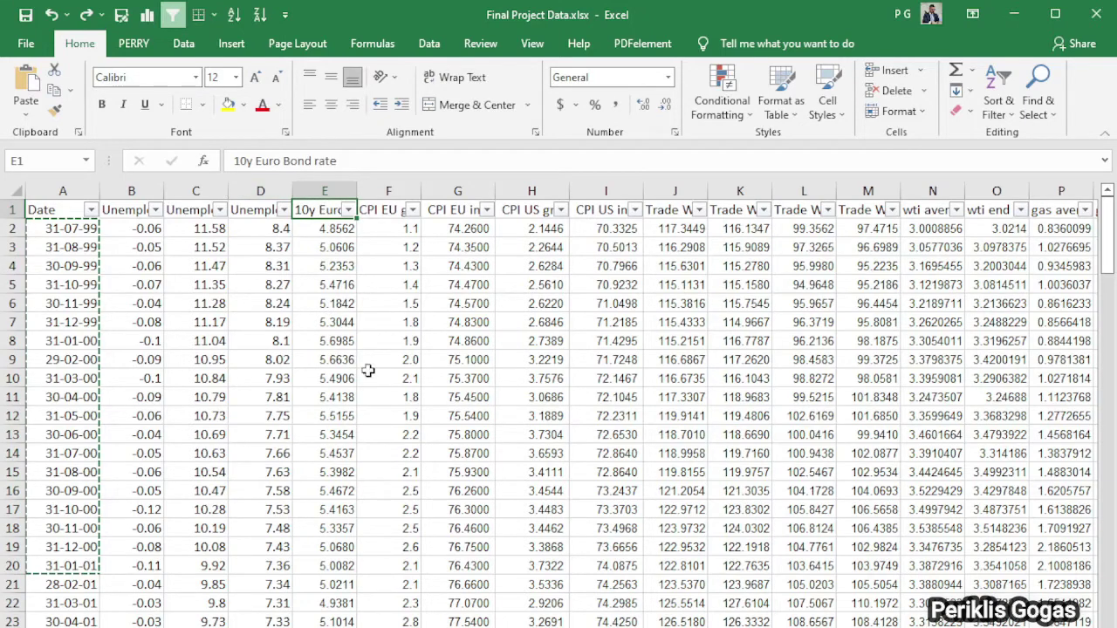
left_click(379, 191)
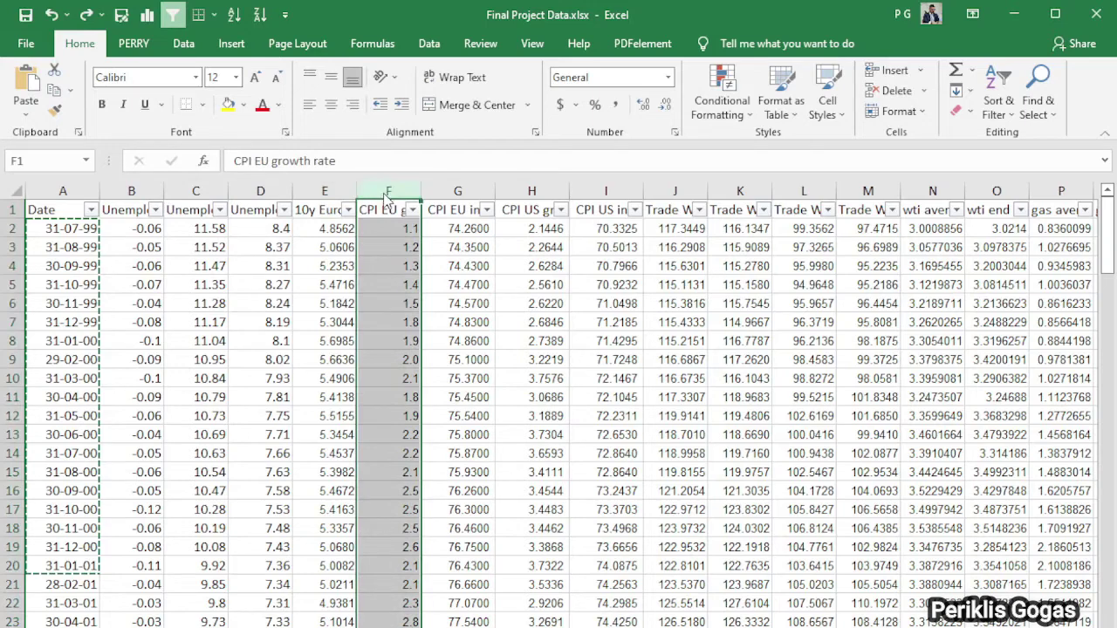
left_click(345, 394)
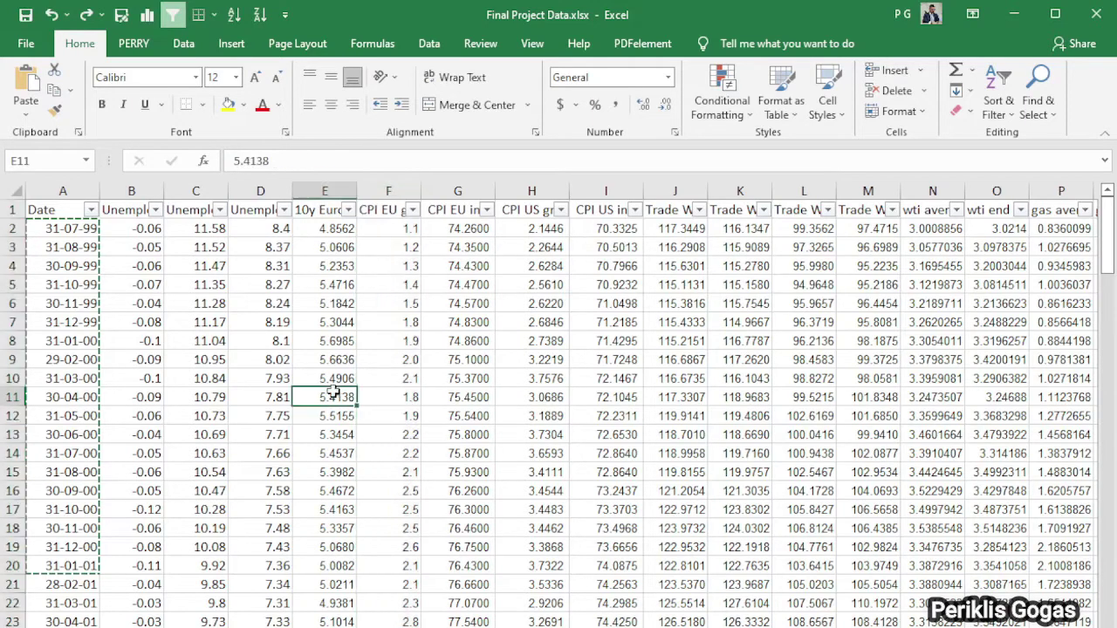
Insert seven blank columns between the 10y Euro Bond rate column and the CPI EU growth rate column.
key("Escape")
left_click(387, 190)
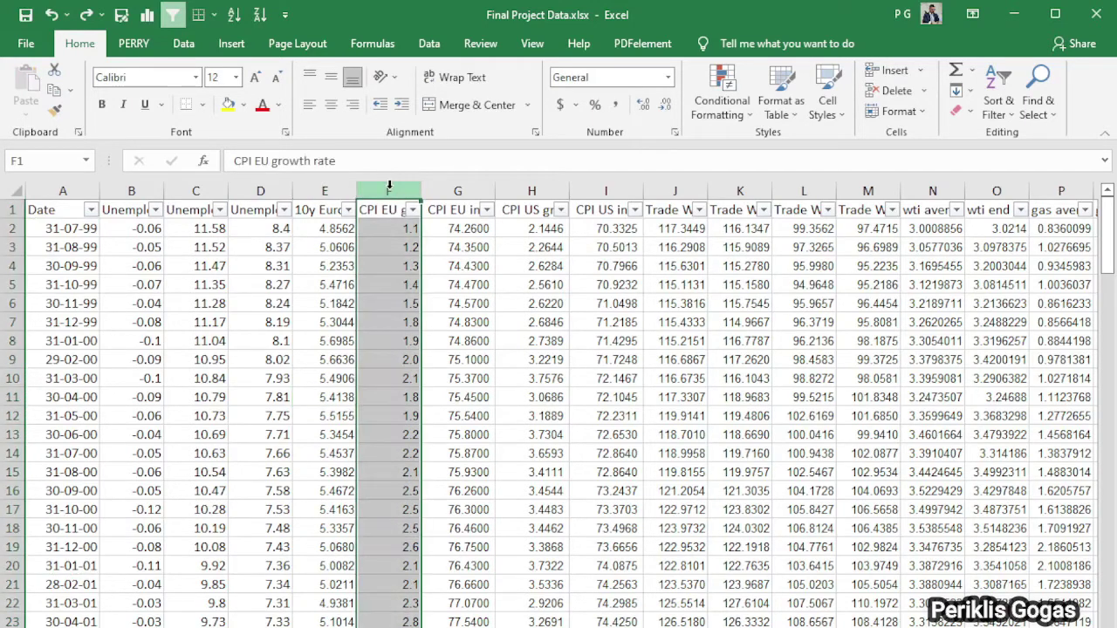
key("ctrl+plus")
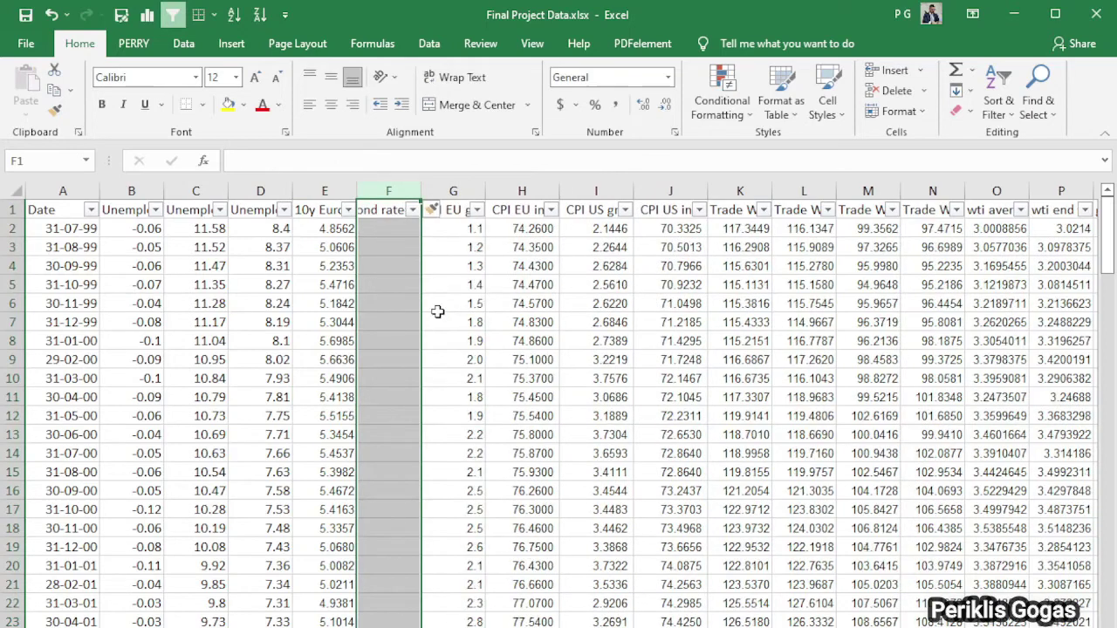
key("ctrl+plus")
key("ctrl+plus")
key("ctrl+plus")
key("ctrl+plus")
key("ctrl+plus")
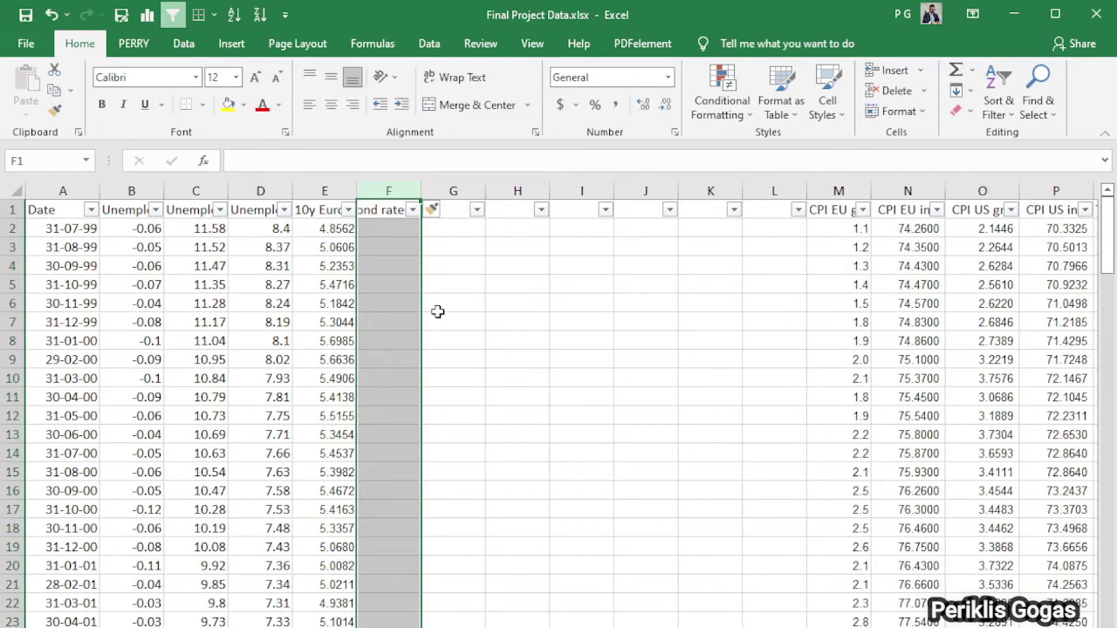
left_click(616, 344)
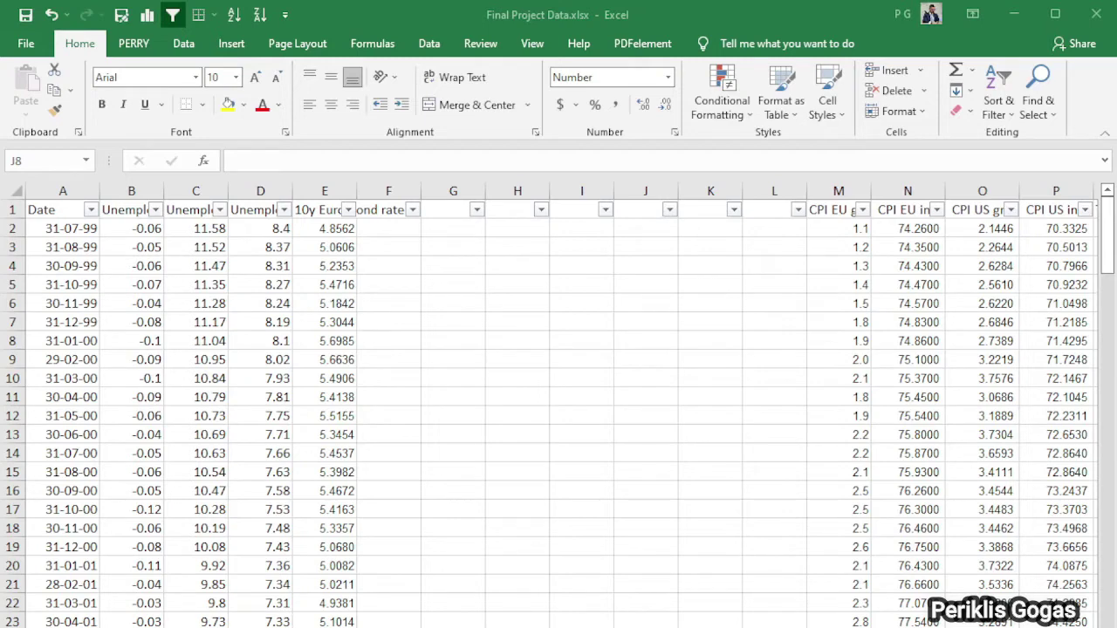
Enter the sample value 1 in cells F3 and F4, beside the Euro bond rates.
left_click(375, 228)
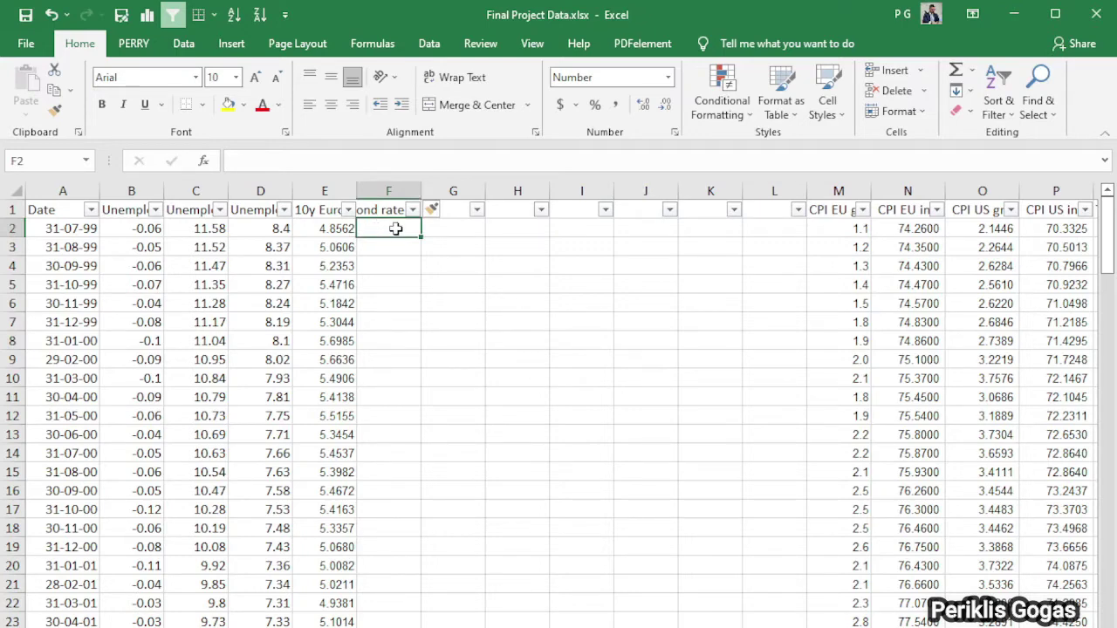
key("Down")
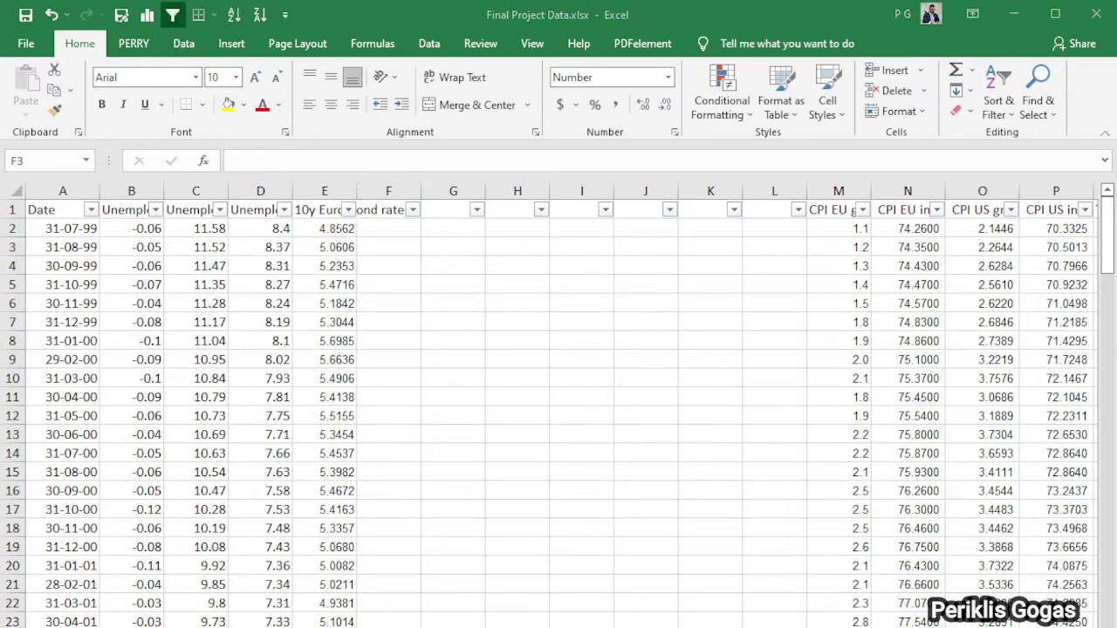
left_click(380, 226)
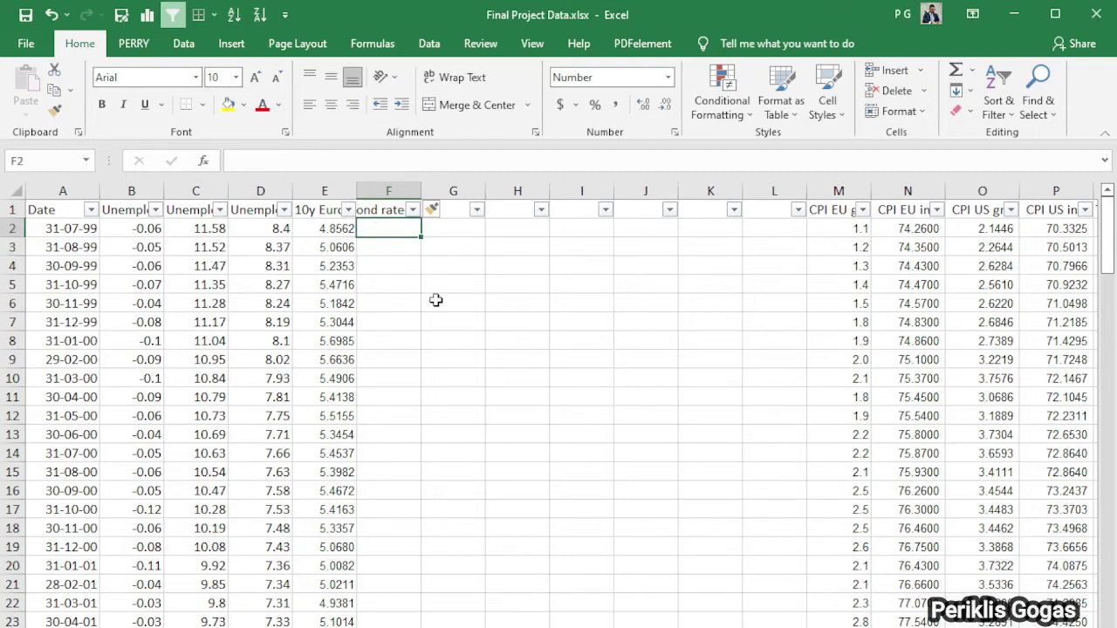
left_click(398, 250)
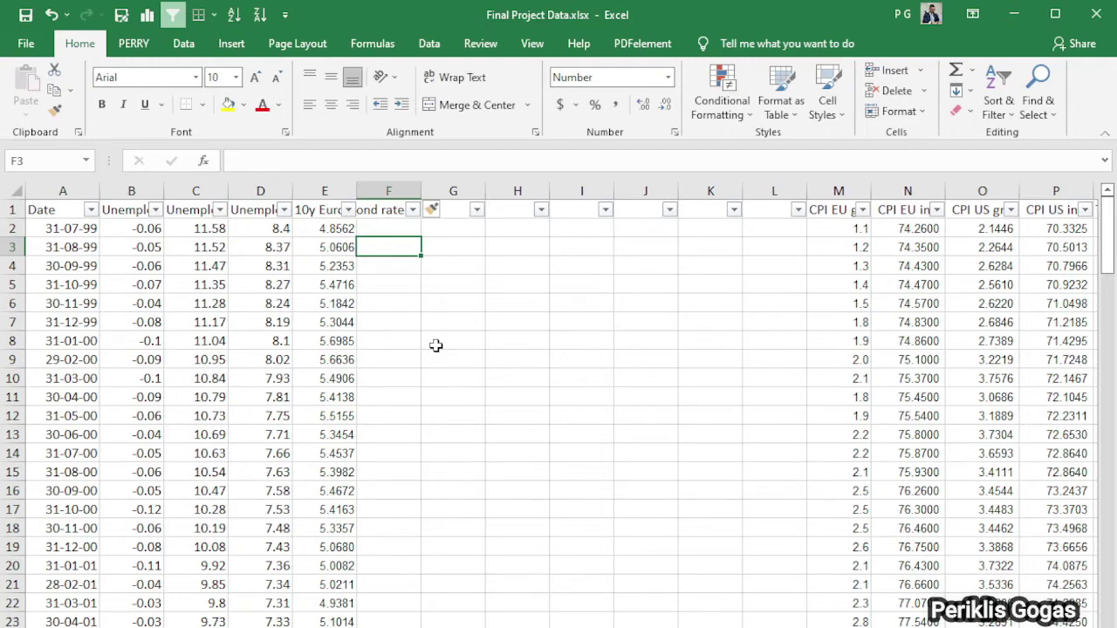
type("1")
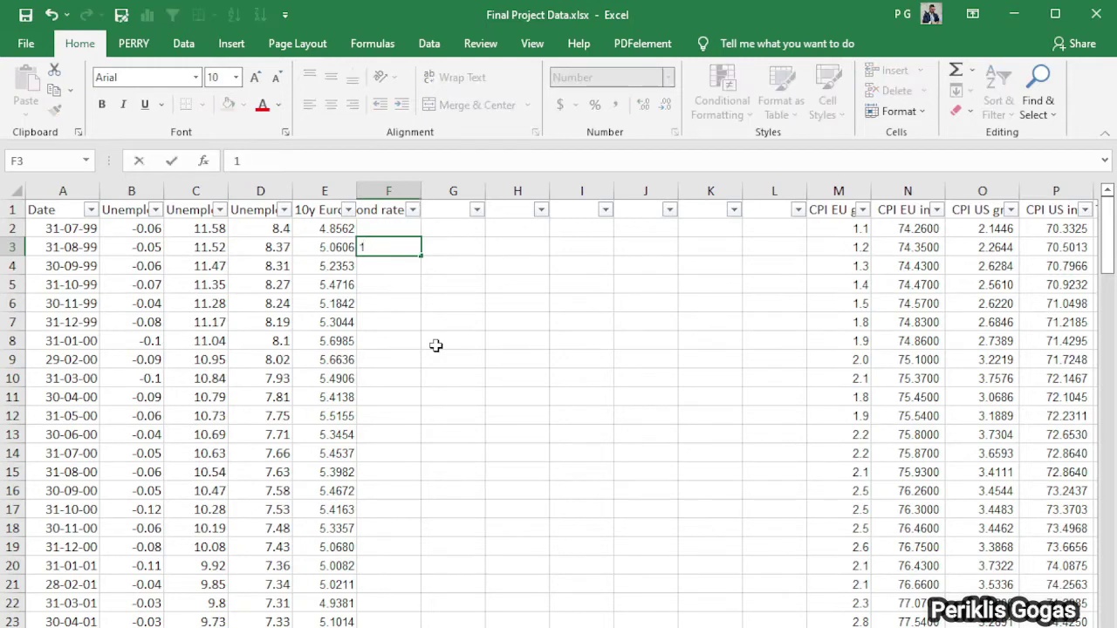
key("Return")
type("1")
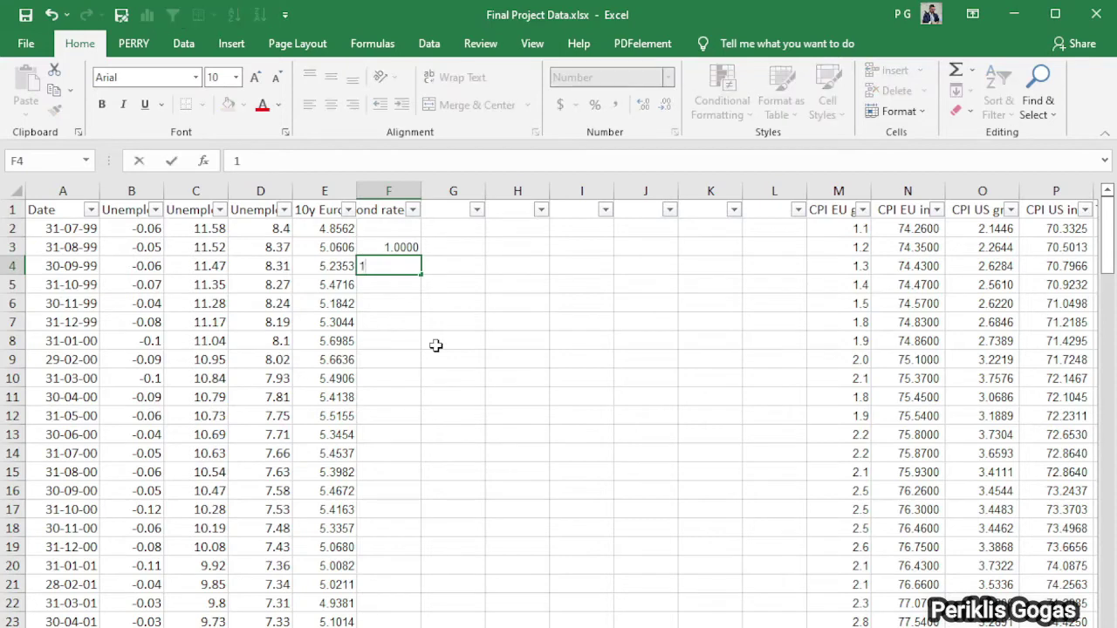
key("Return")
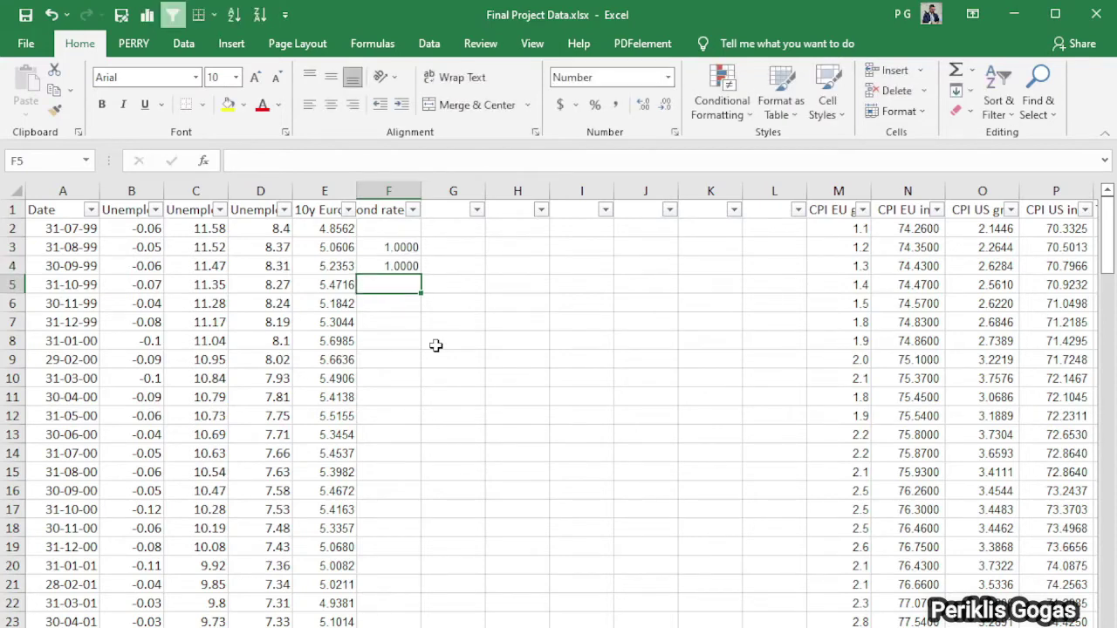
Set the number format of column F to General and center its contents horizontally.
left_click(388, 190)
left_click(647, 79)
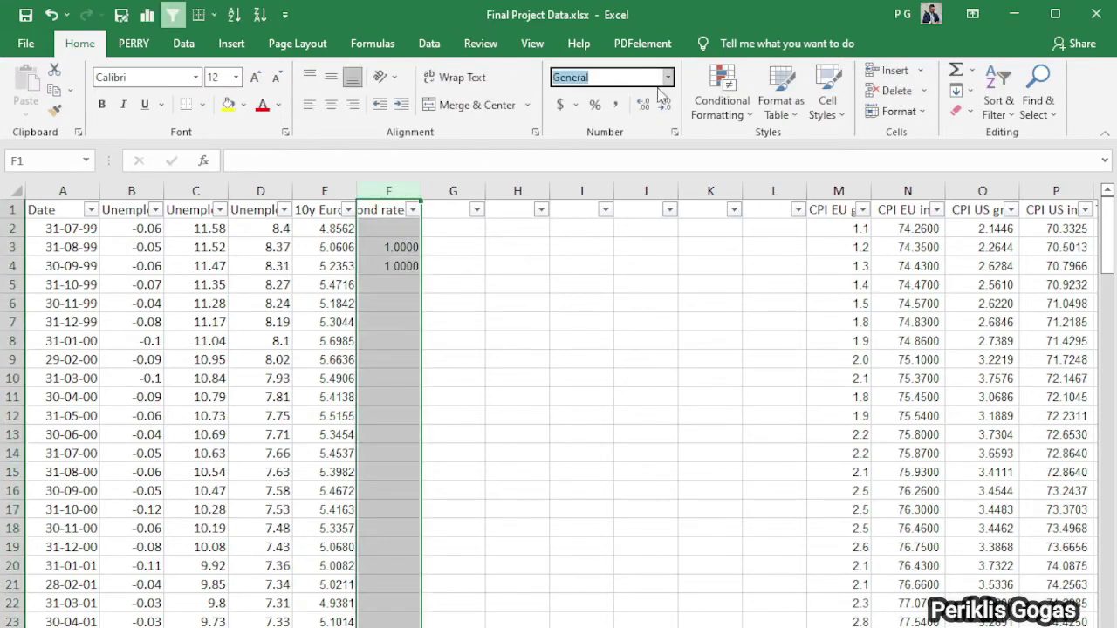
key("Return")
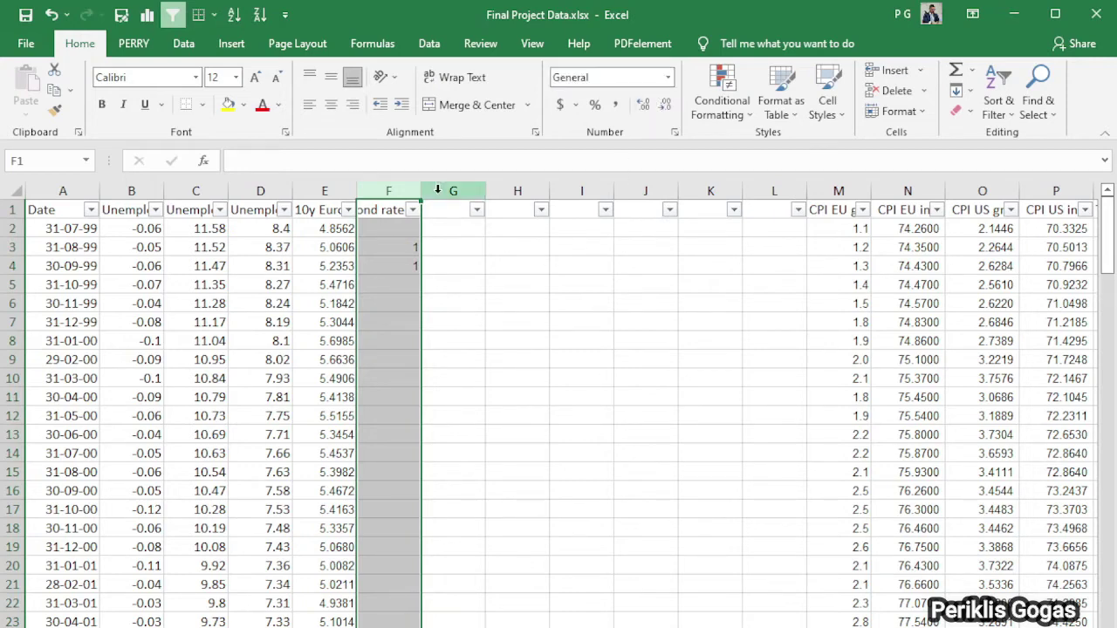
left_click(331, 105)
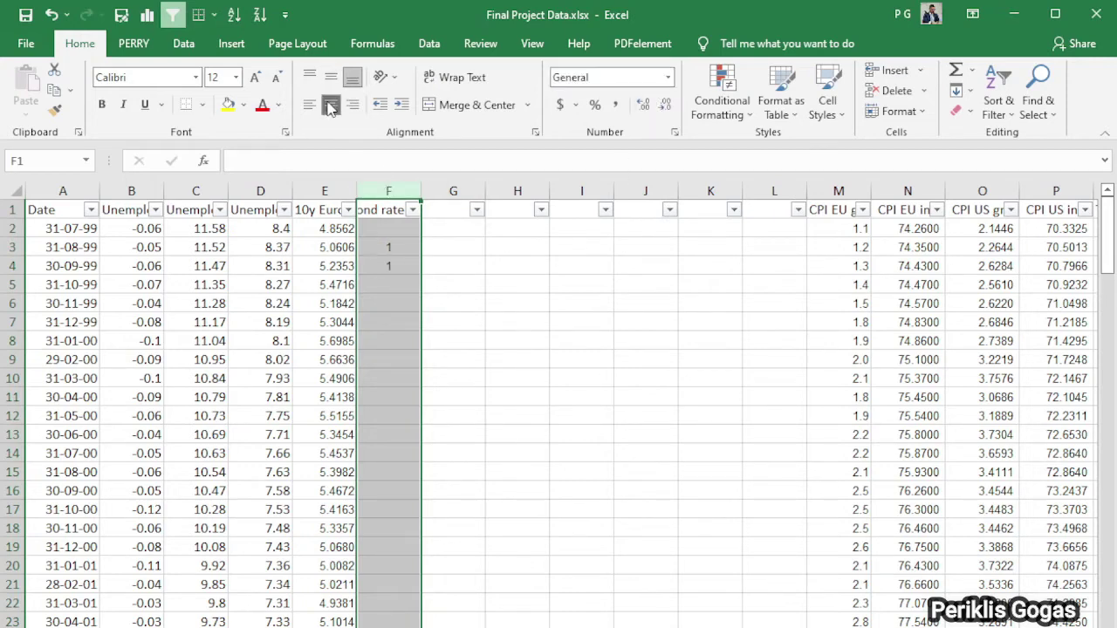
Clear the contents of cells F3 to F5.
left_click(403, 267)
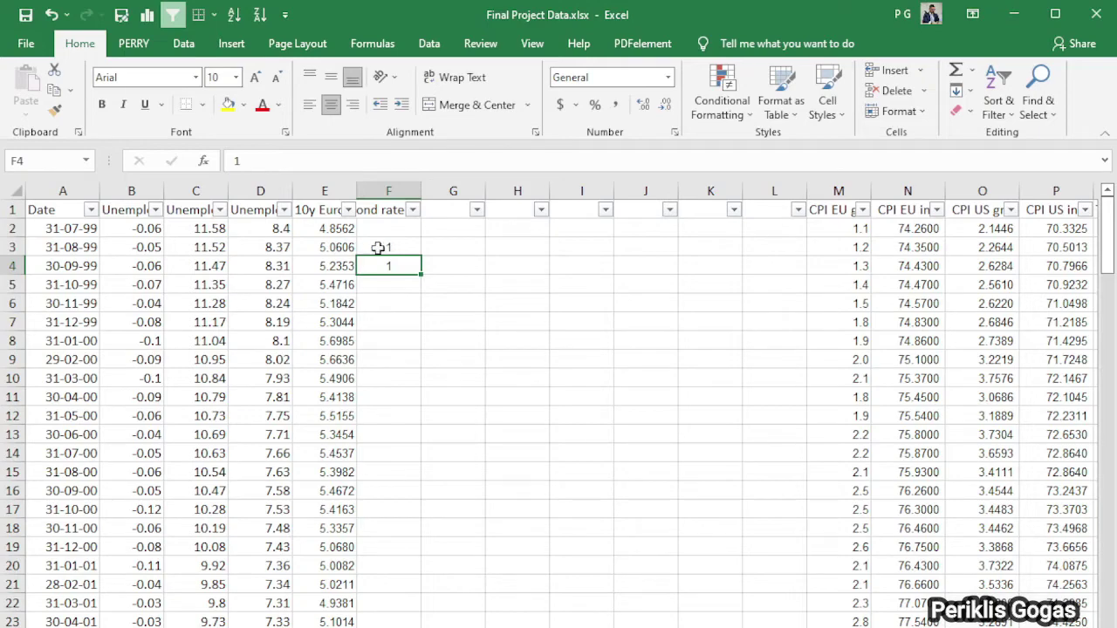
scroll(384, 332, "down", 1)
scroll(381, 339, "up", 1)
left_click(395, 246)
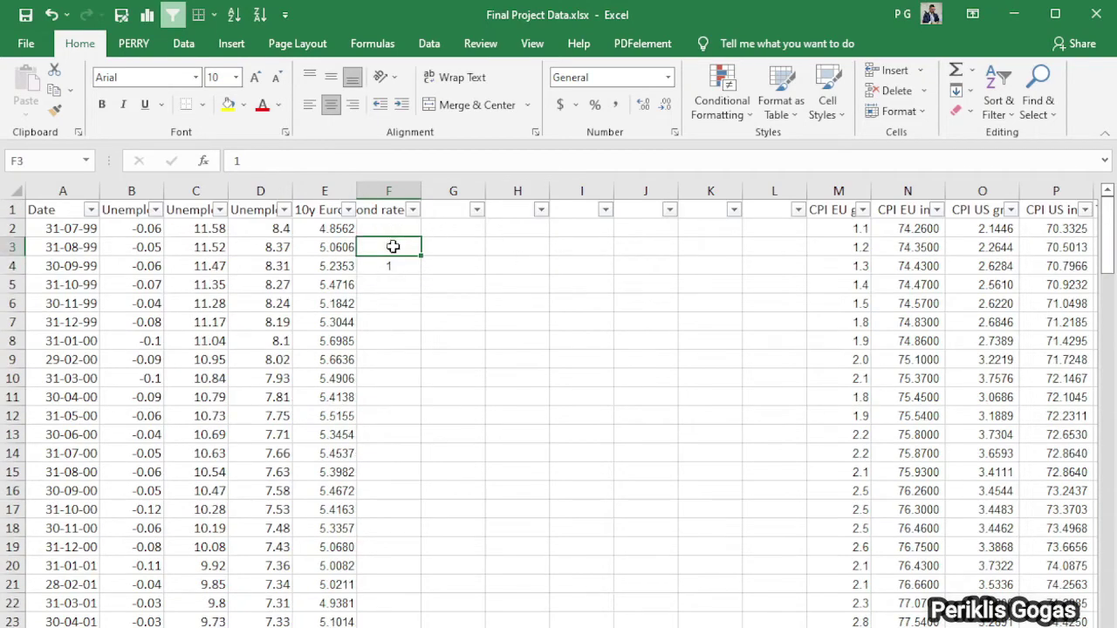
left_click_drag(391, 245, 393, 277)
key("Delete")
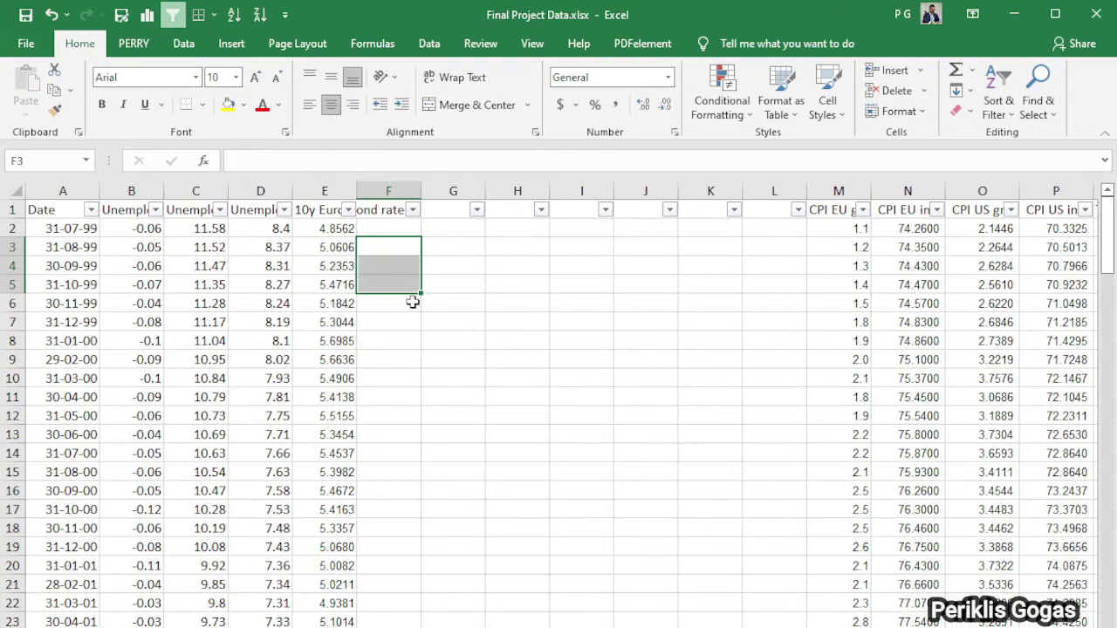
left_click(442, 330)
Enter the formula =IF((E3-E2)>0,1,0) in cell F3 to flag whether the bond rate rose from the previous month.
left_click(389, 245)
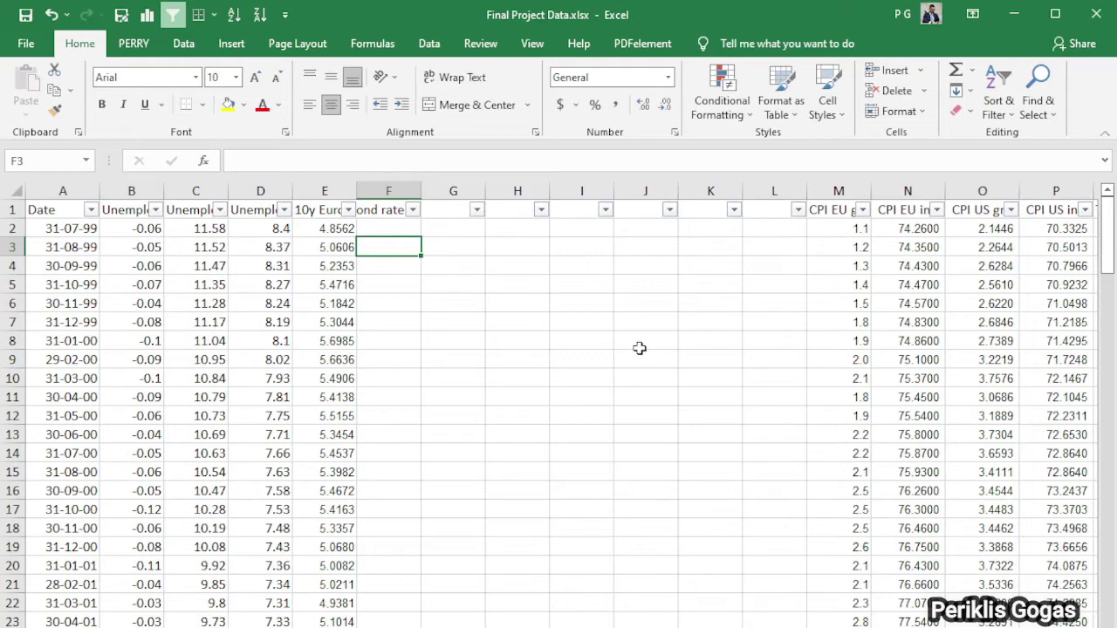
type("=")
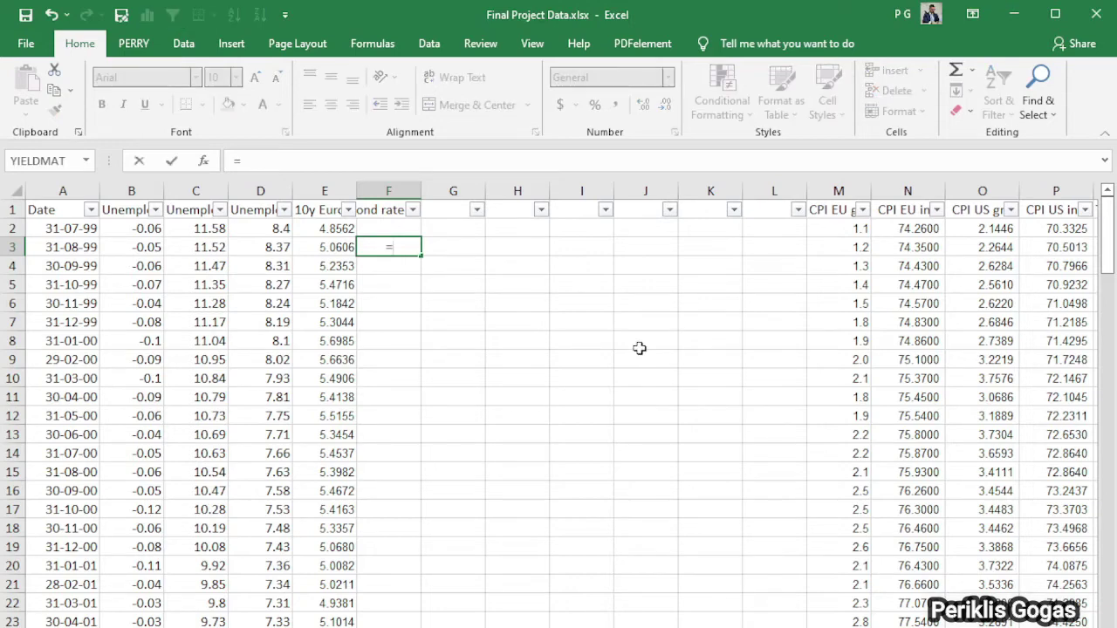
type("if((")
key("Left")
type("-")
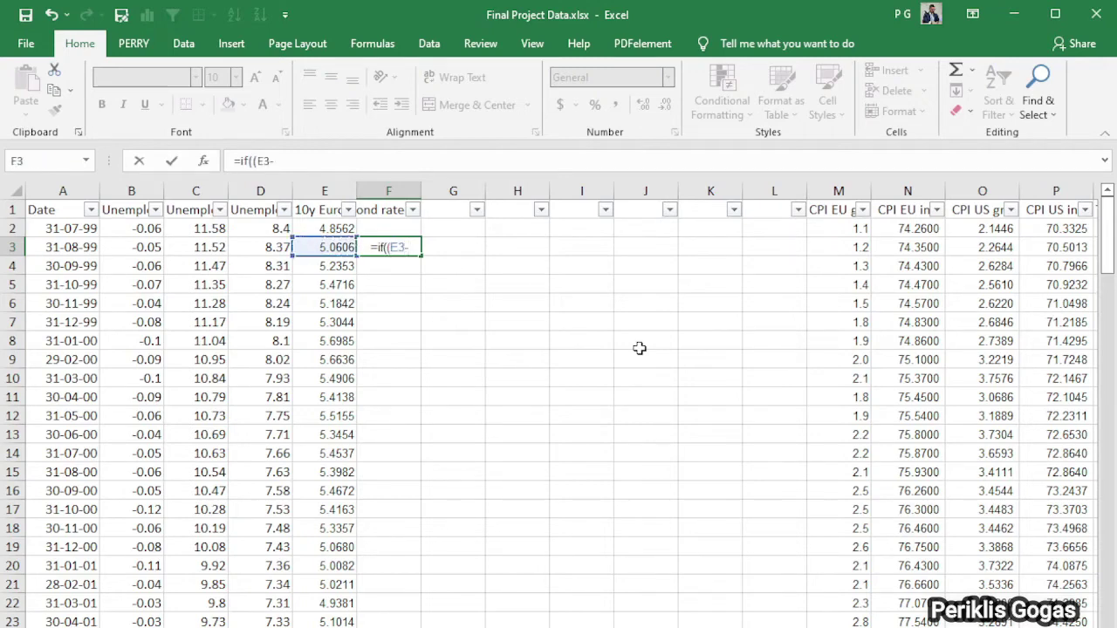
key("Left")
key("Up")
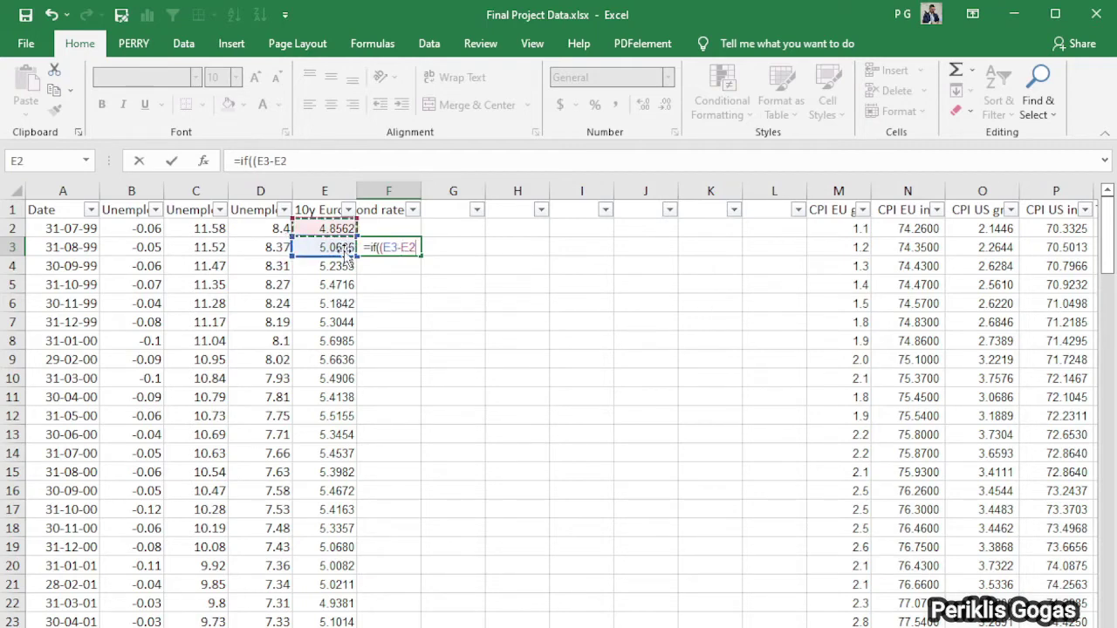
left_click_drag(347, 251, 345, 249)
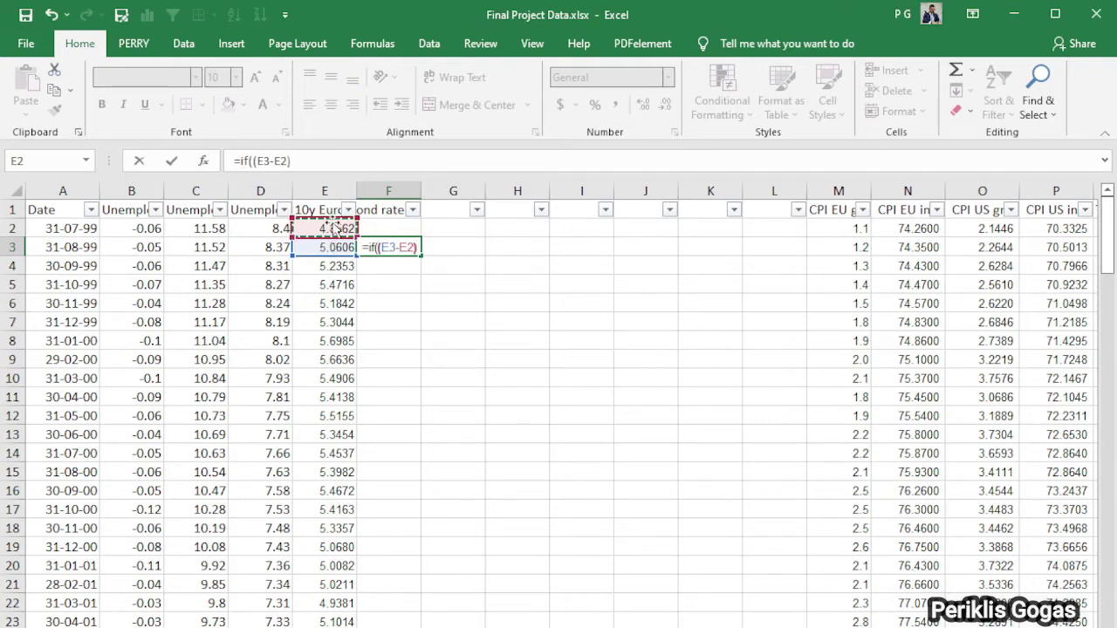
type(")>0")
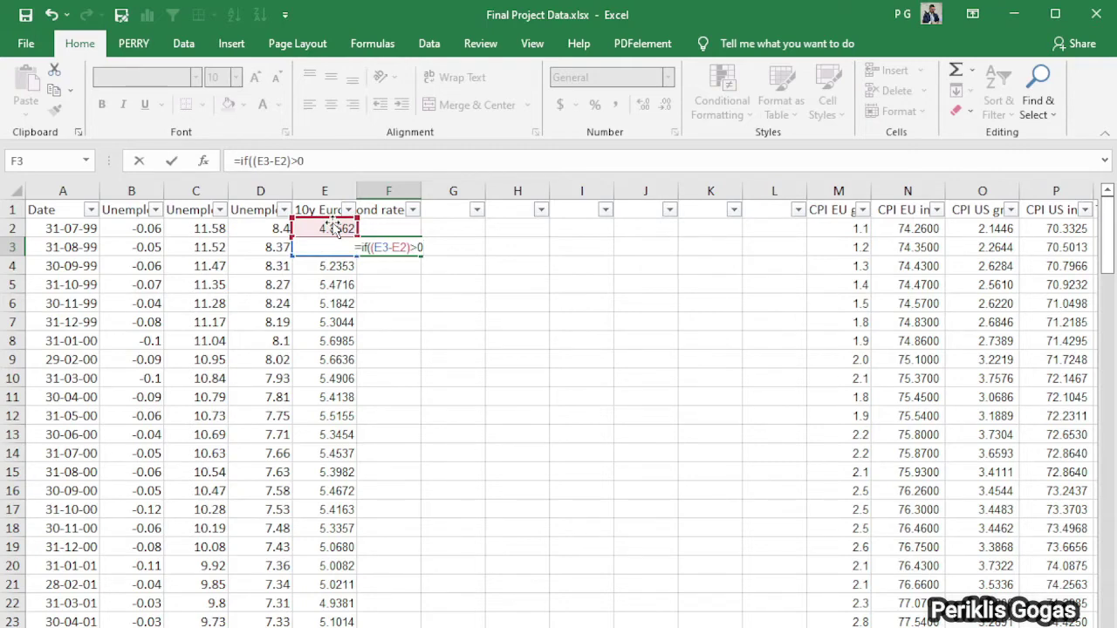
type(",1")
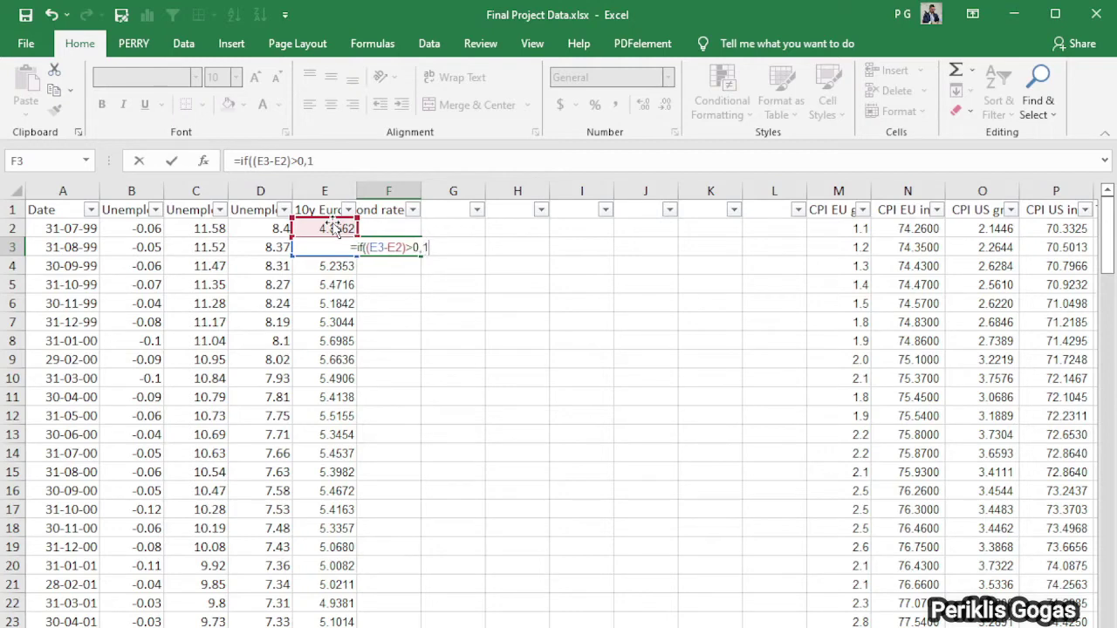
type(",")
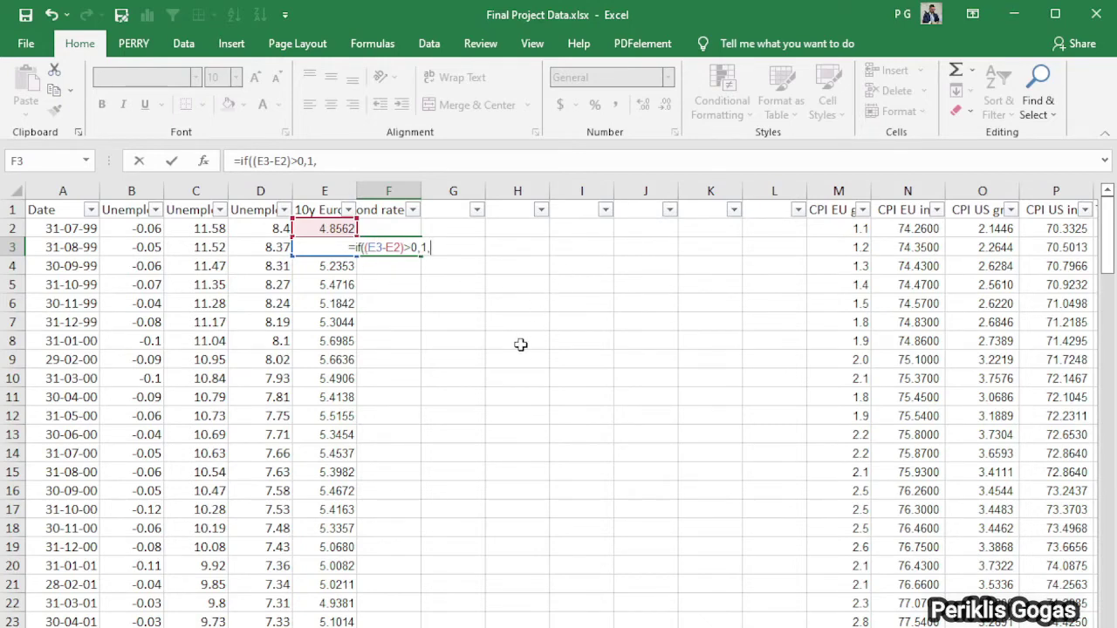
type("0")
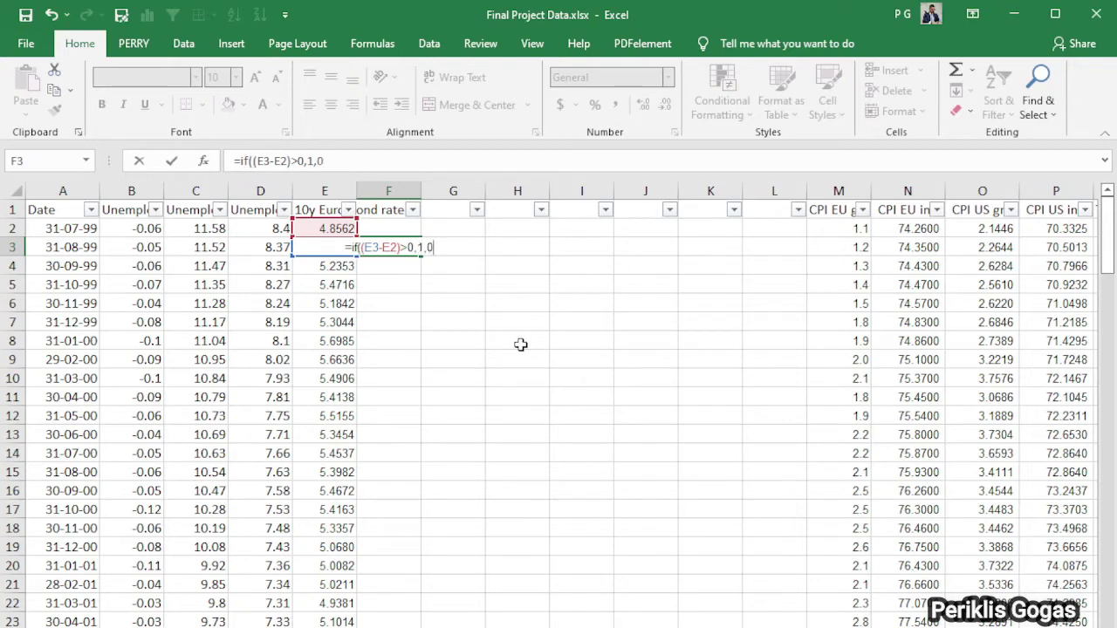
type(")")
key("Return")
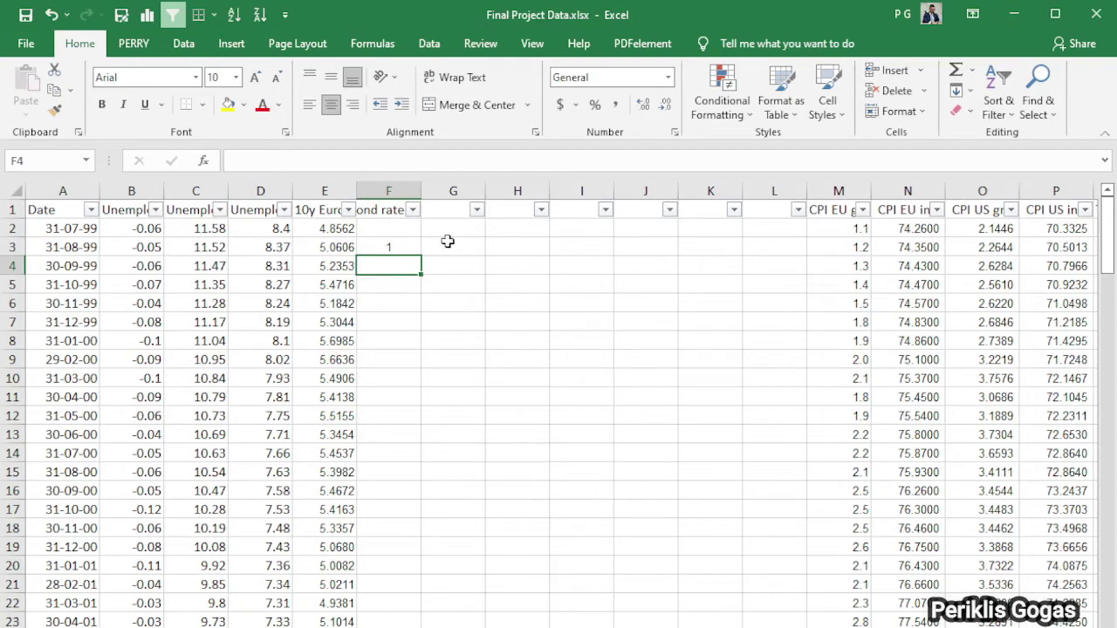
Try filling the formula from F3 down column F and undo the fill.
left_click(402, 244)
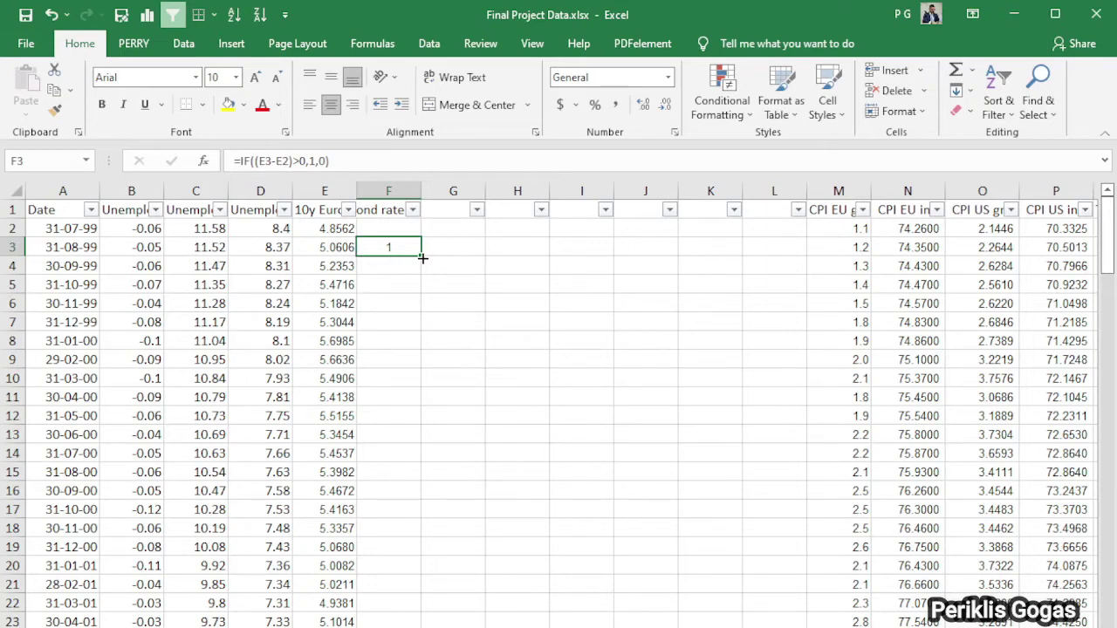
double_click(421, 256)
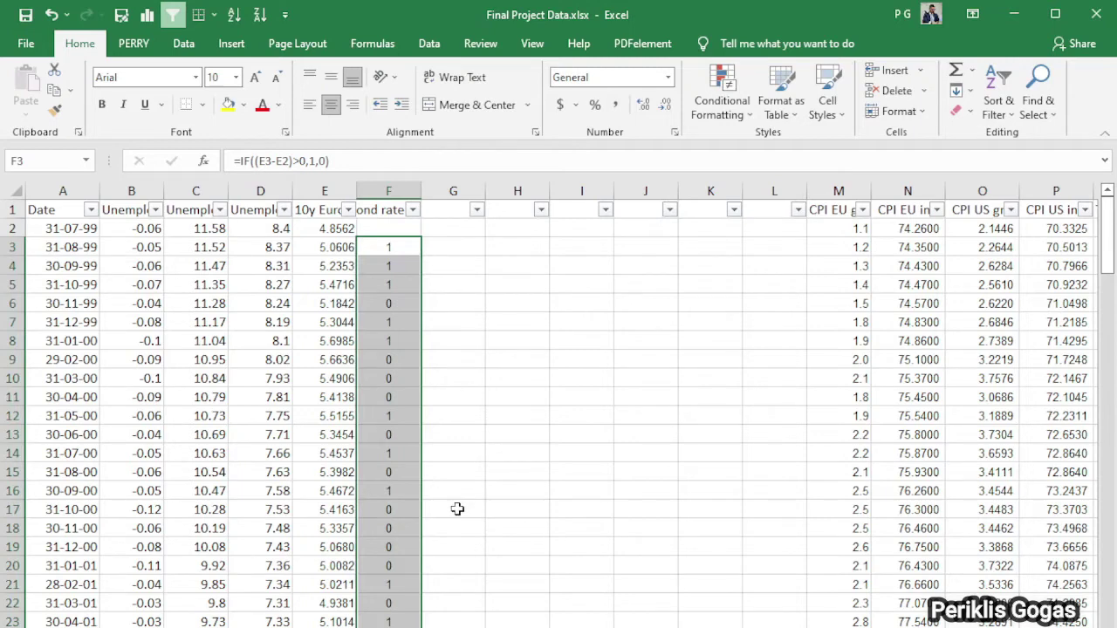
key("ctrl+z")
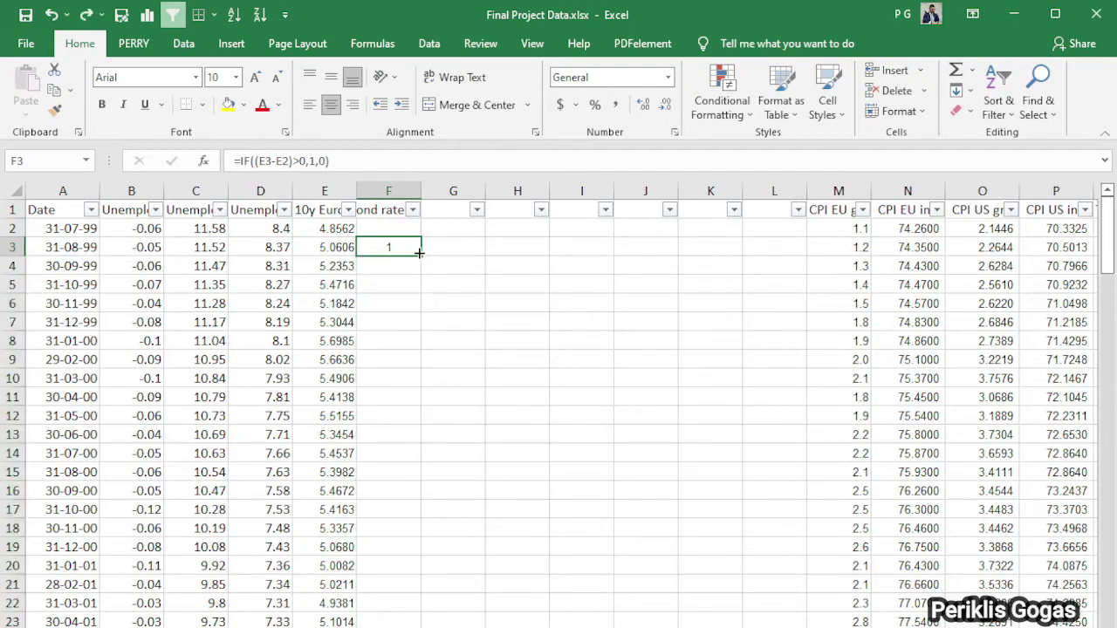
Fill the bond rate formula from F3 down through F18.
double_click(419, 253)
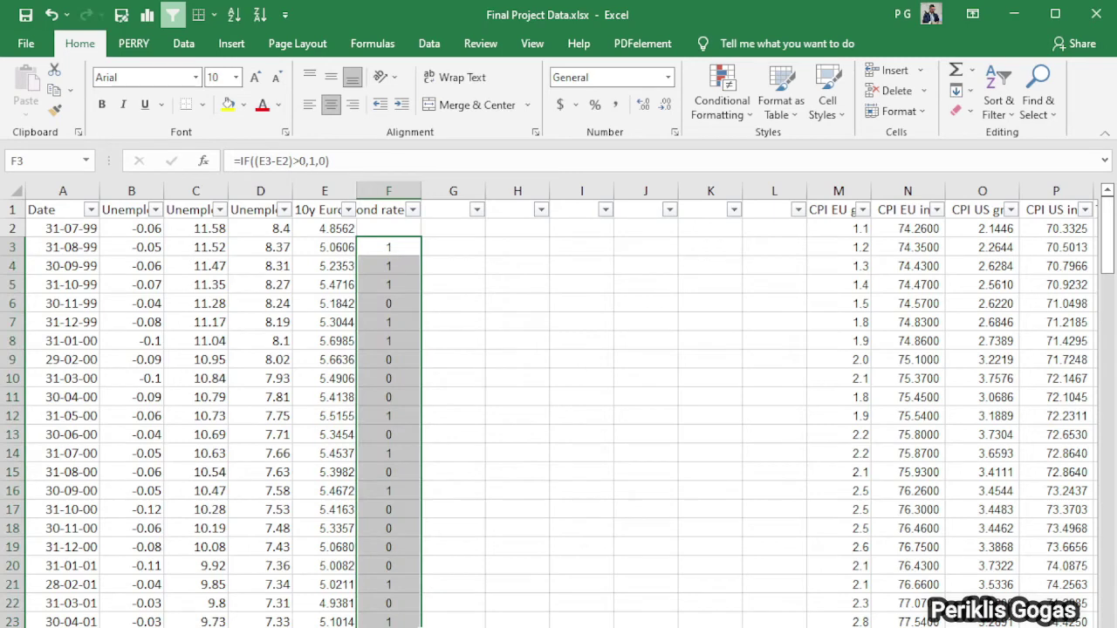
key("ctrl+z")
left_click_drag(421, 256, 424, 530)
left_click(602, 531)
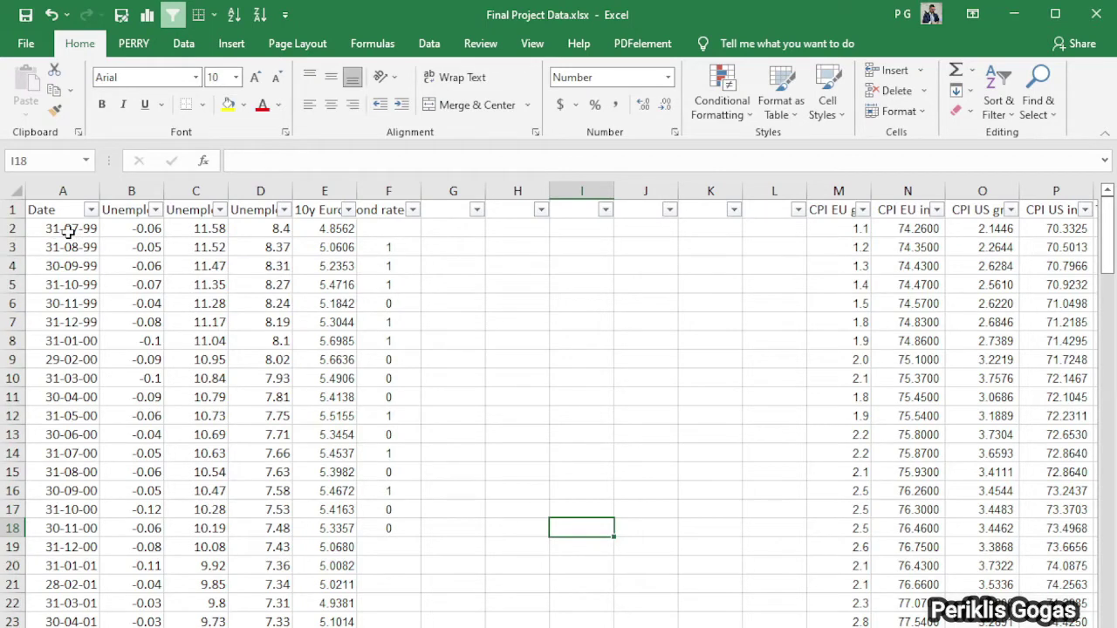
Copy the dates in A2:A18 and paste them starting at G2, beside the binary flags.
left_click_drag(68, 231, 82, 528)
key("ctrl+c")
left_click(456, 228)
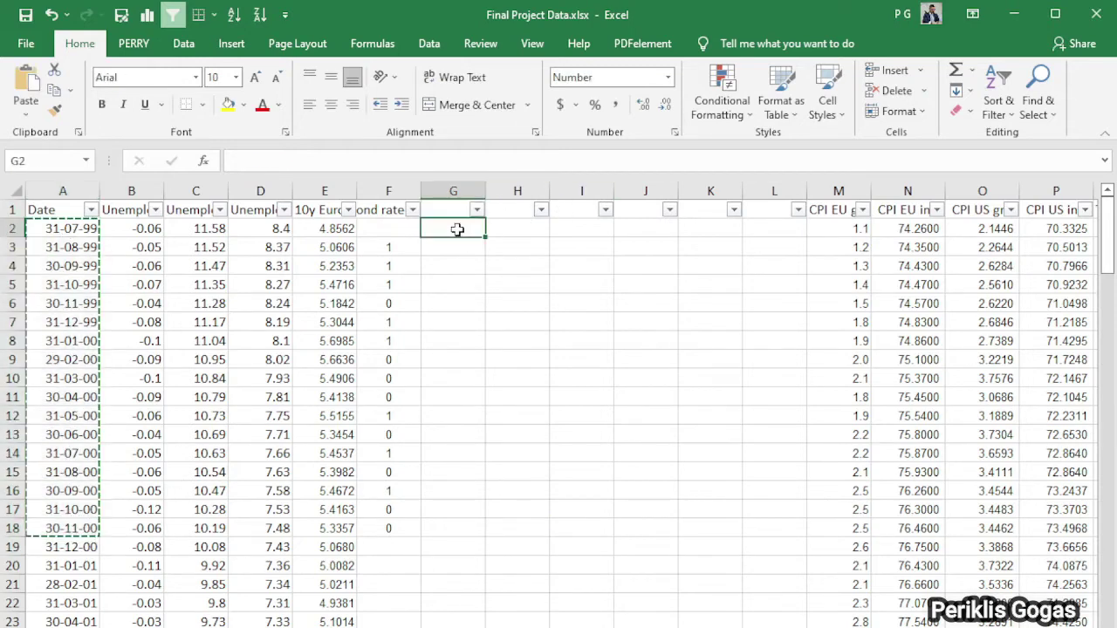
key("ctrl+v")
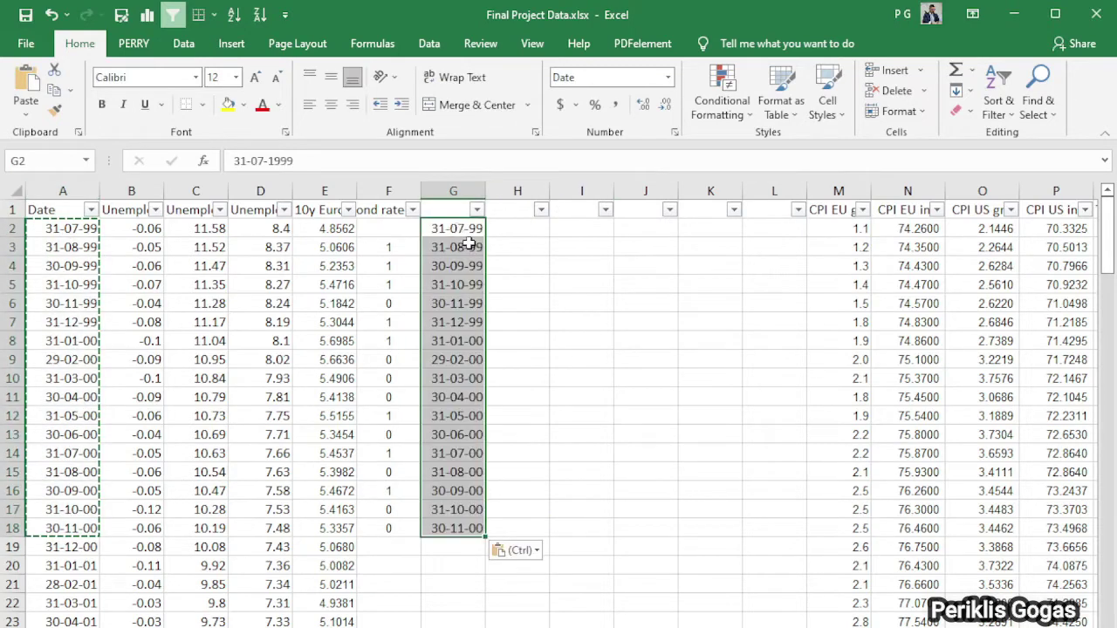
left_click(622, 272)
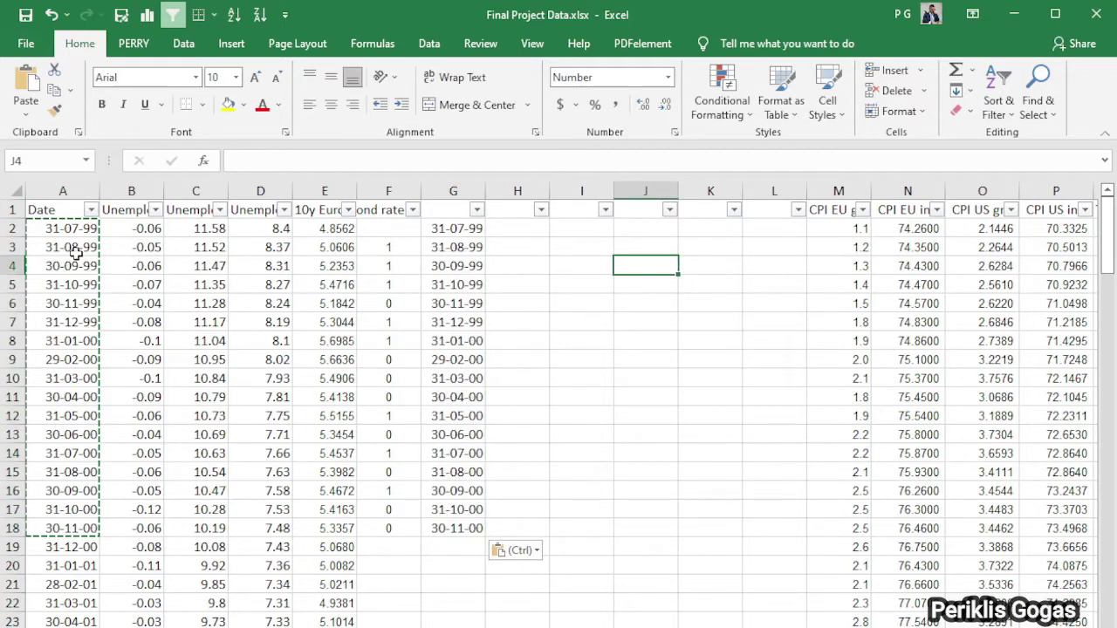
Examine how the flags in F3 and F6 relate to the bond rates and dates, comparing rows 2 and 3.
left_click(314, 209)
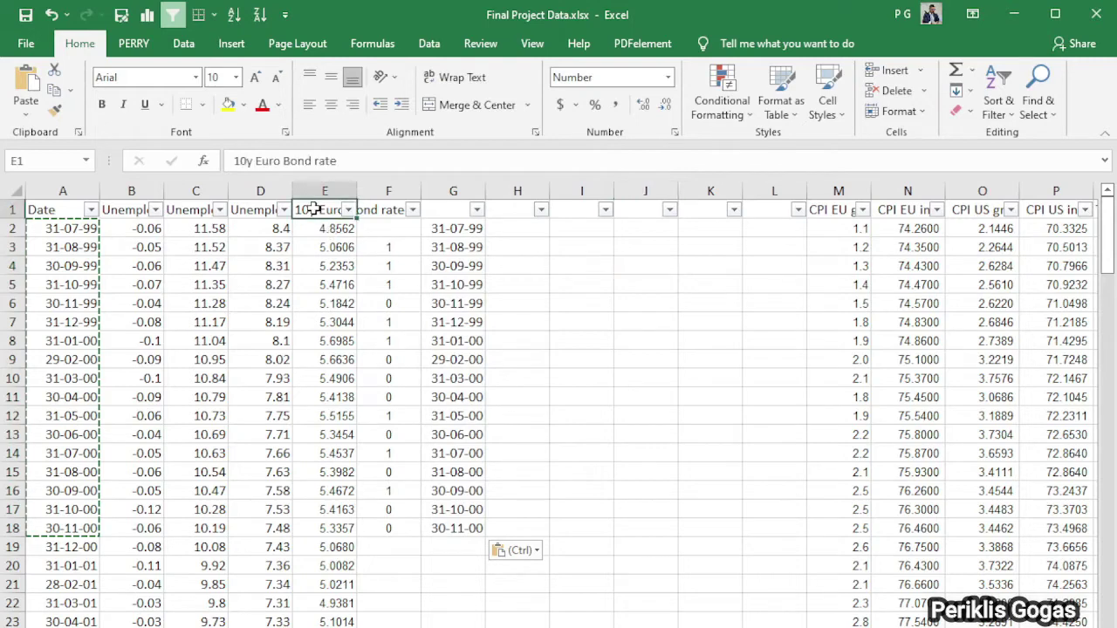
left_click(407, 247)
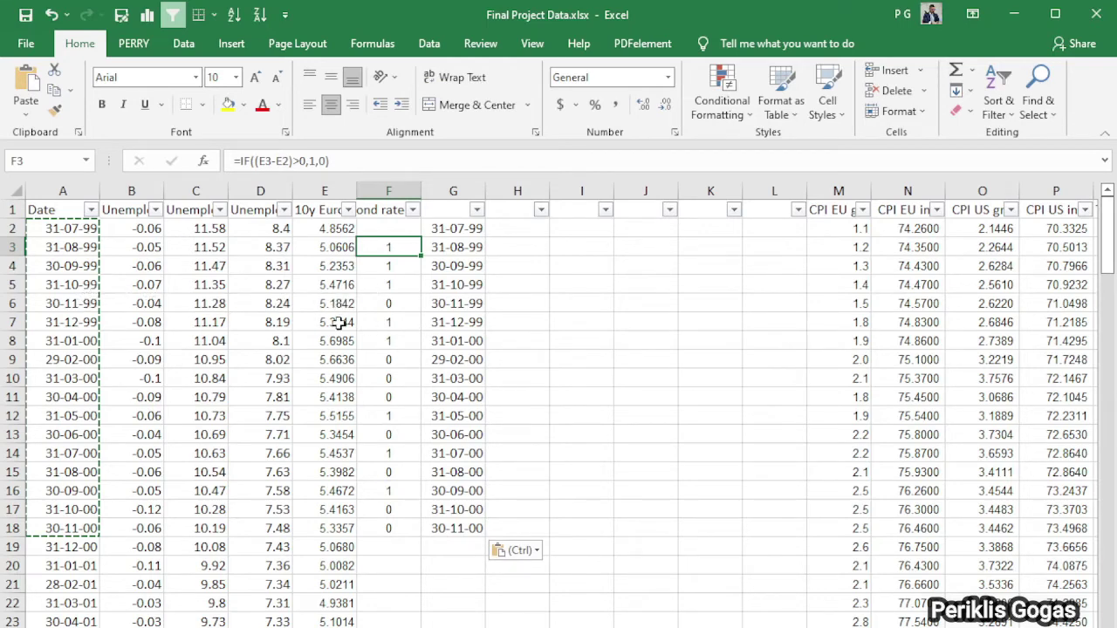
left_click(368, 302)
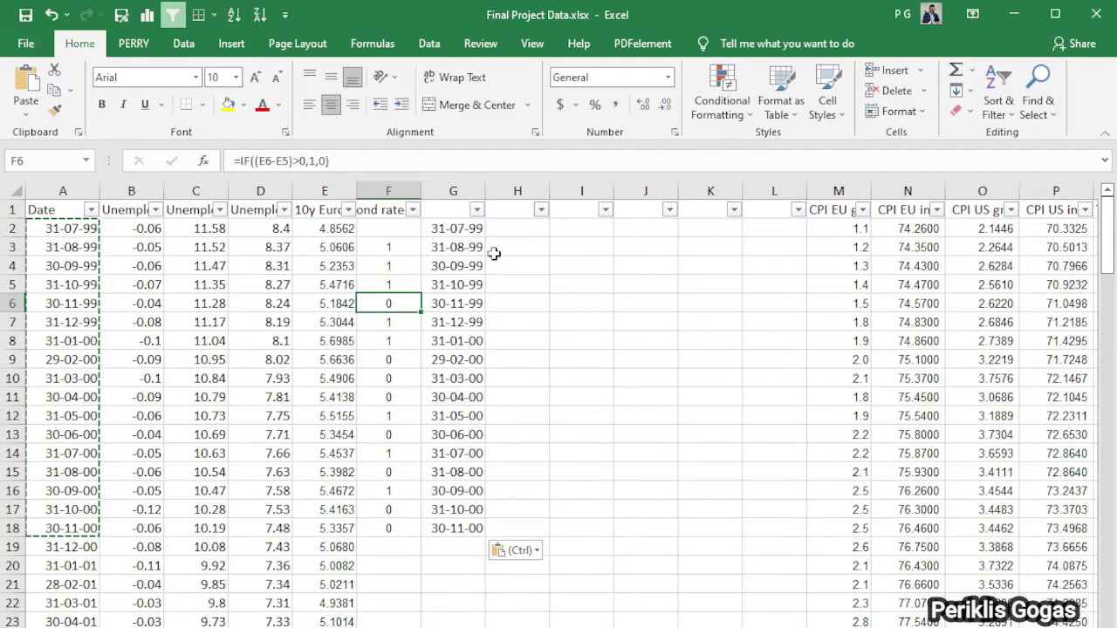
left_click_drag(55, 247, 388, 250)
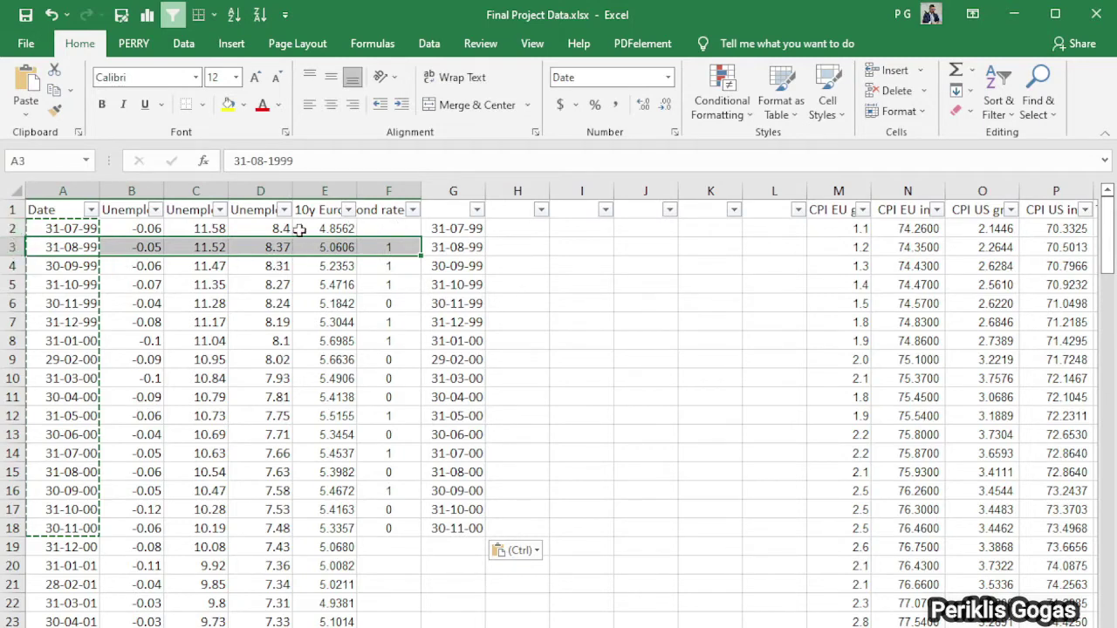
left_click(11, 228)
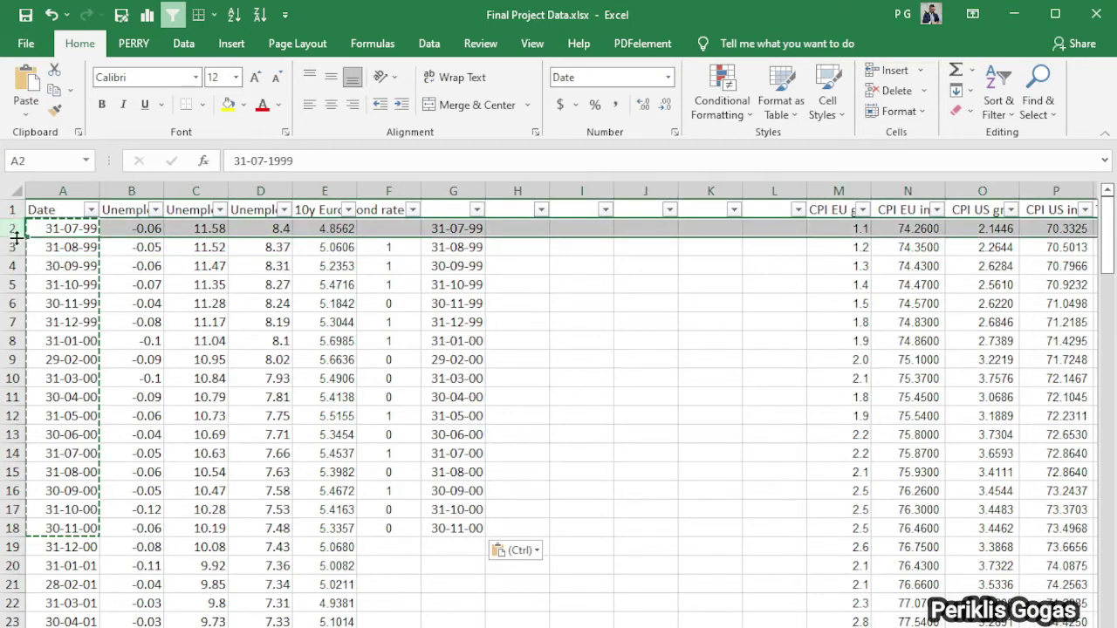
left_click(9, 247)
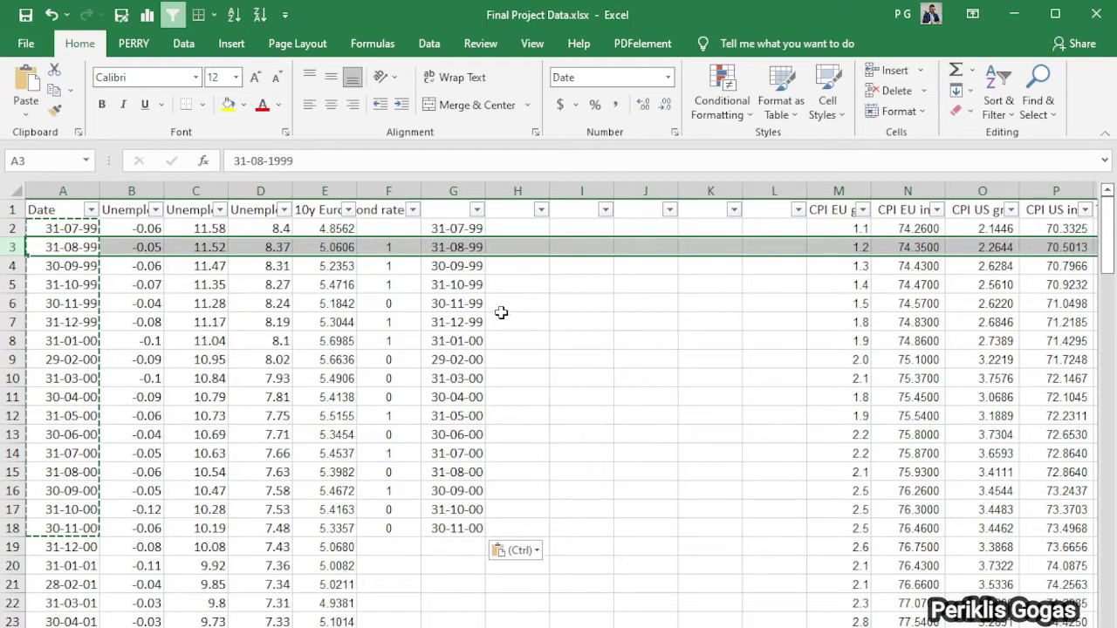
left_click(650, 321)
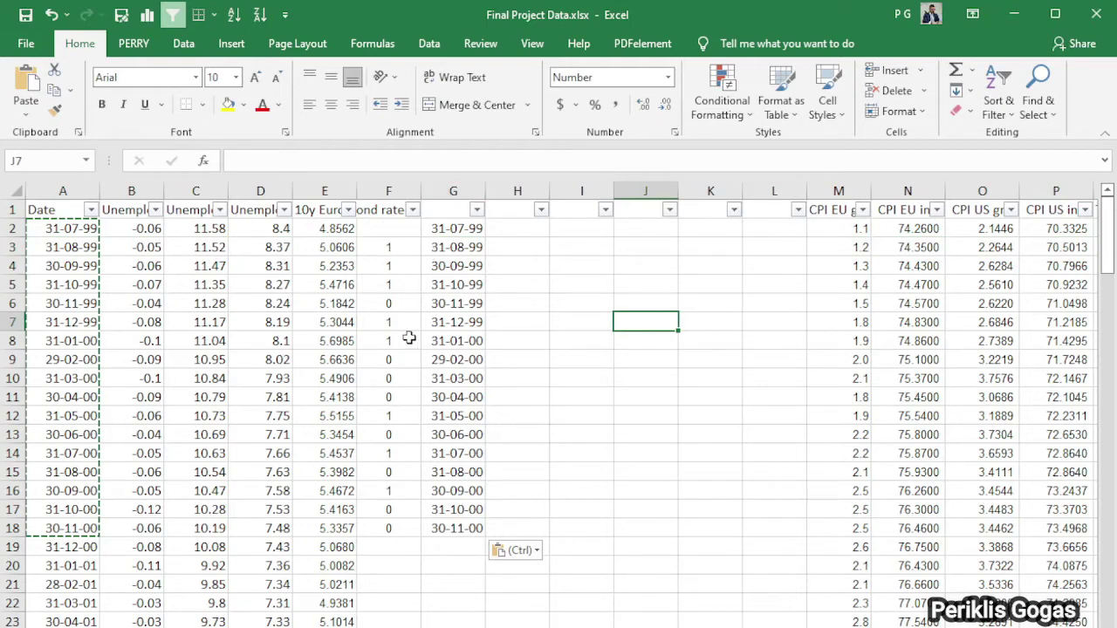
Clear the date in G2 and delete cells F2:G2, shifting the cells below up.
left_click(444, 227)
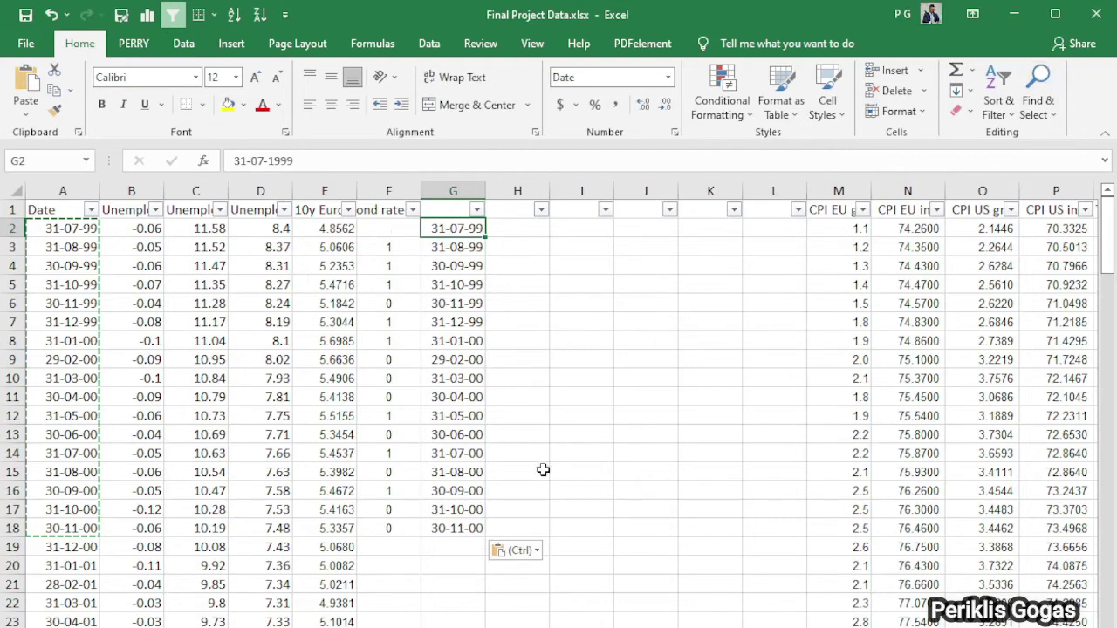
key("Delete")
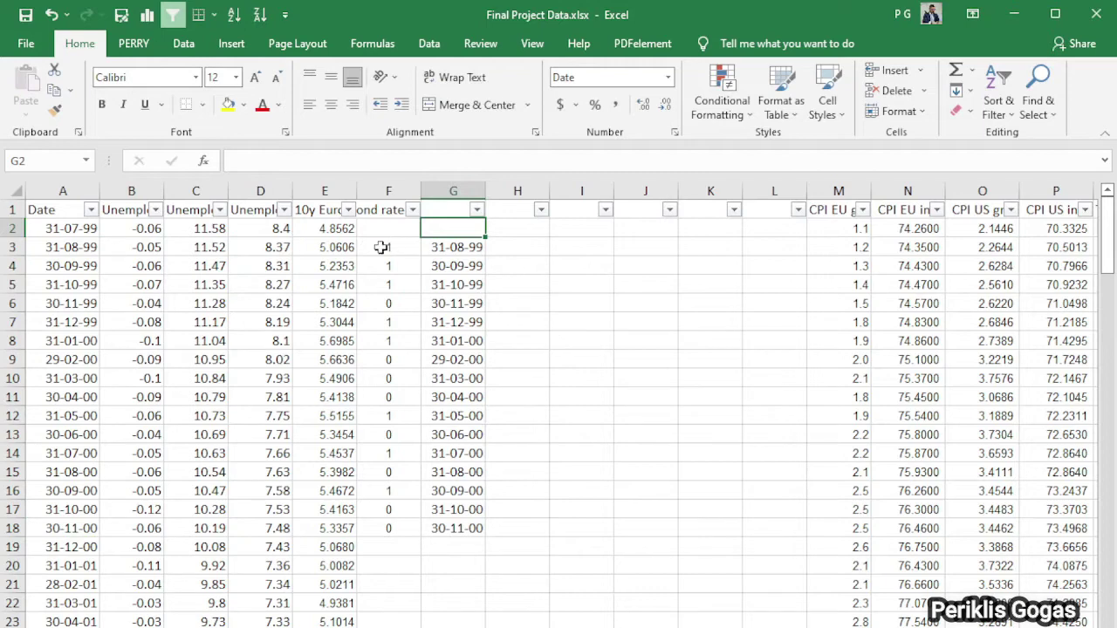
left_click(532, 375)
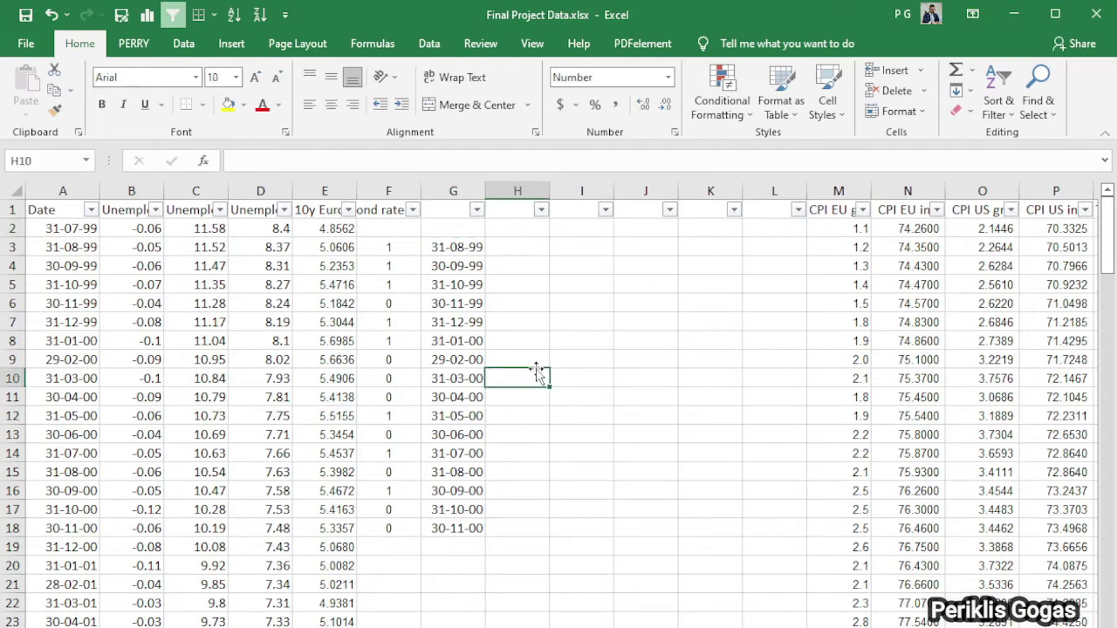
left_click(384, 228)
left_click_drag(385, 228, 452, 228)
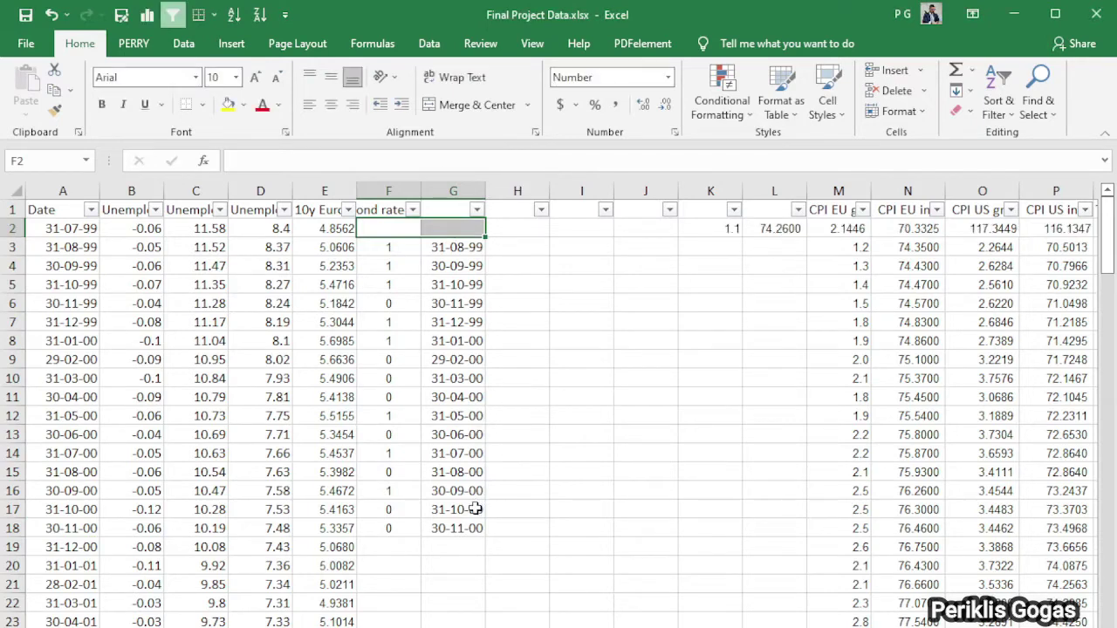
key("ctrl+z")
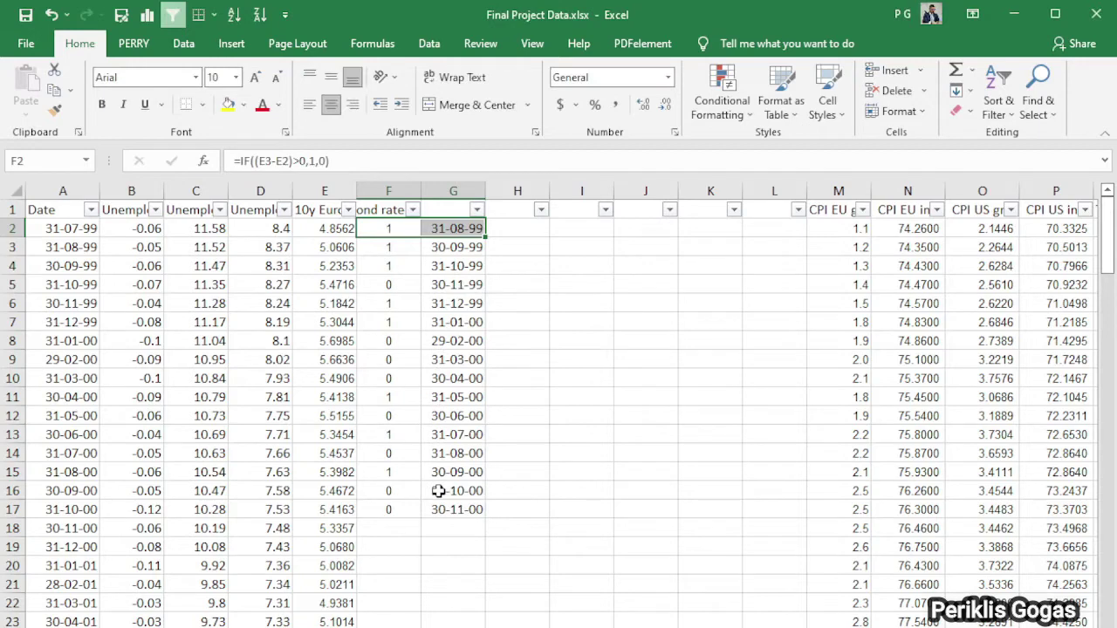
left_click(688, 353)
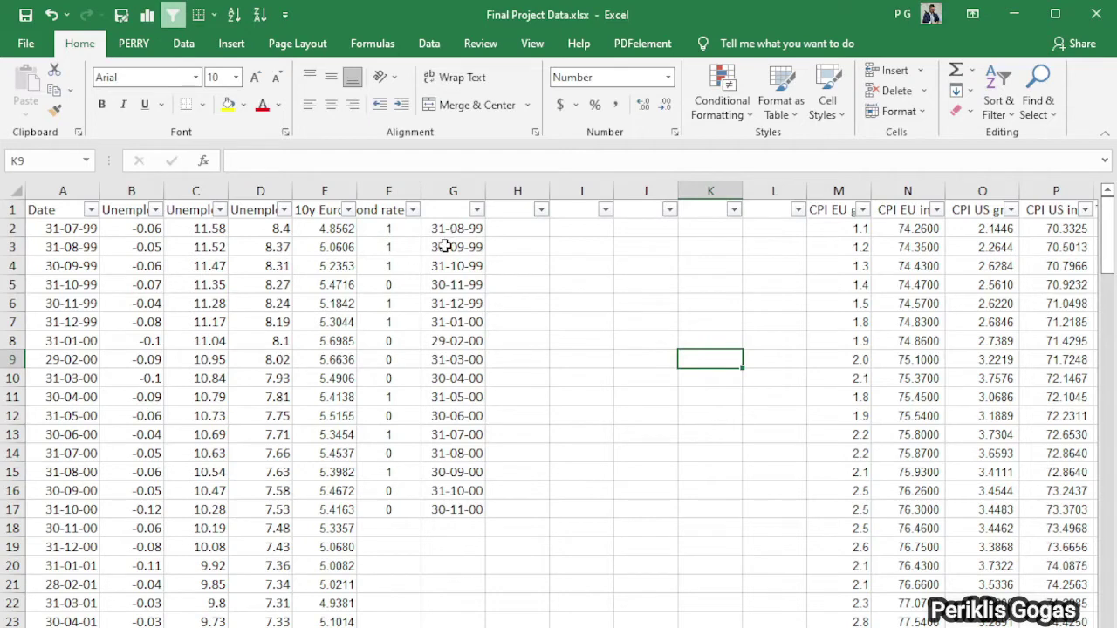
left_click(130, 232)
left_click_drag(130, 232, 338, 229)
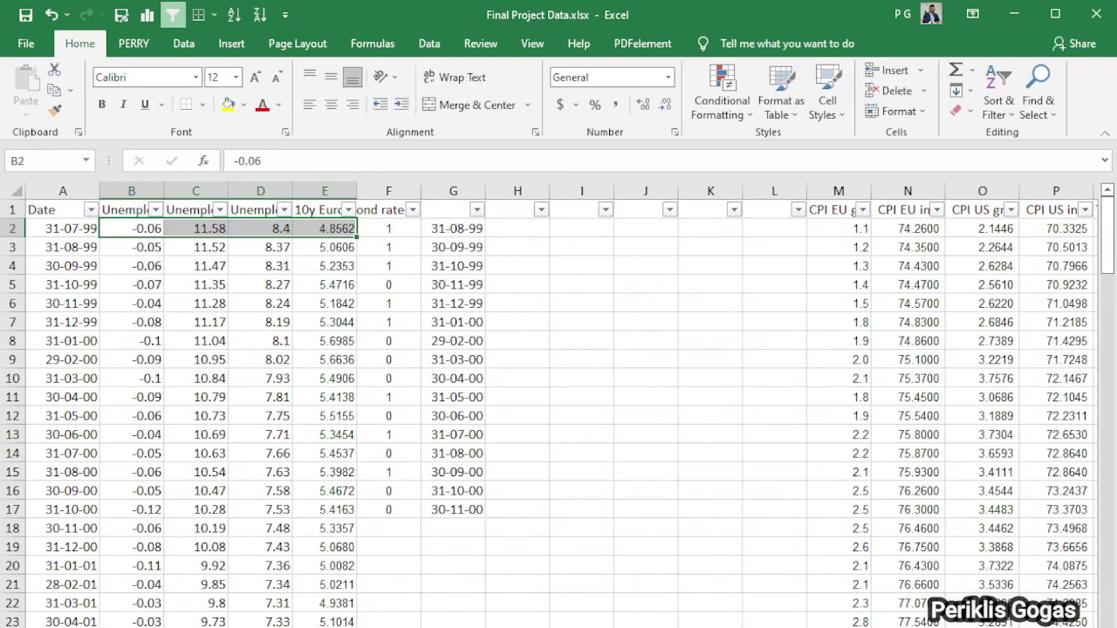
key("alt+Tab")
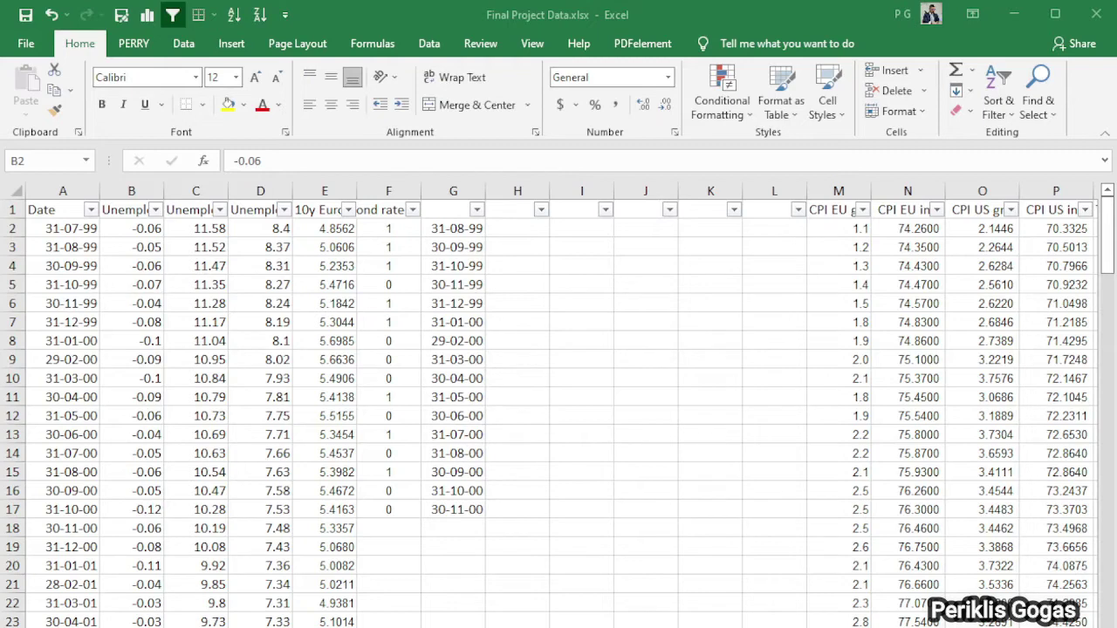
left_click(517, 452)
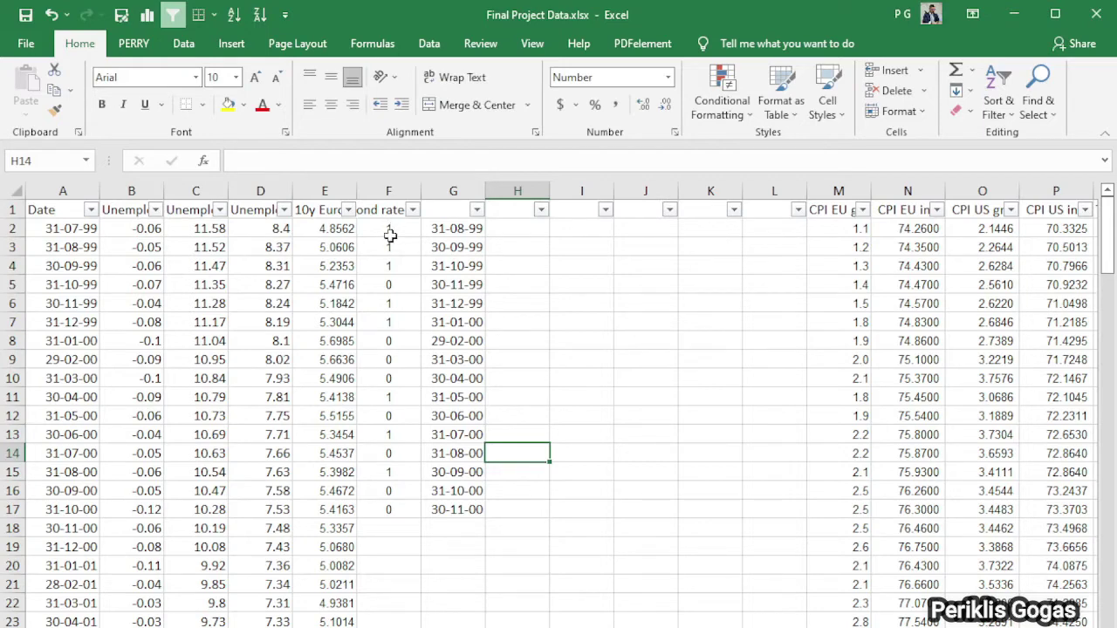
Copy the flags and dates in F2:G17 and paste them starting at H3 and again at J4.
left_click_drag(391, 235, 452, 520)
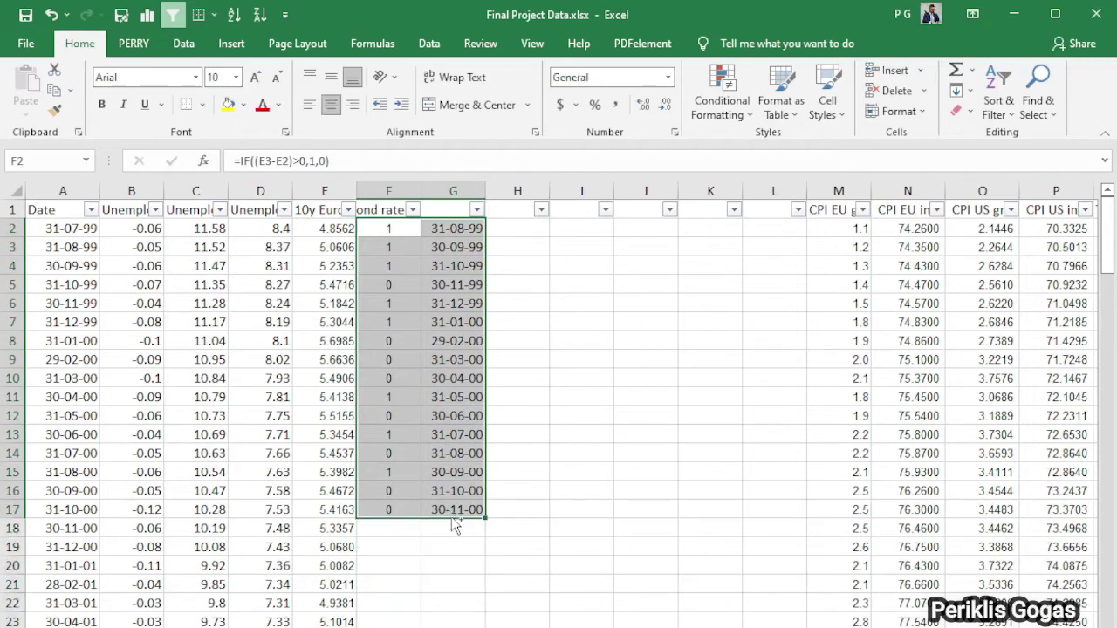
key("ctrl+c")
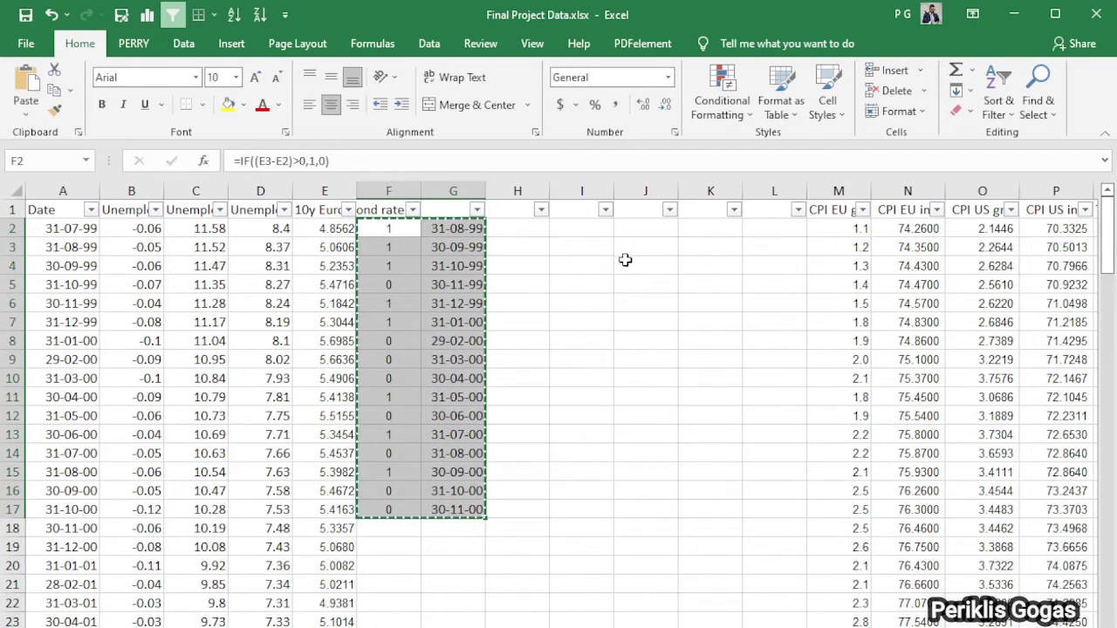
left_click(525, 243)
key("ctrl+v")
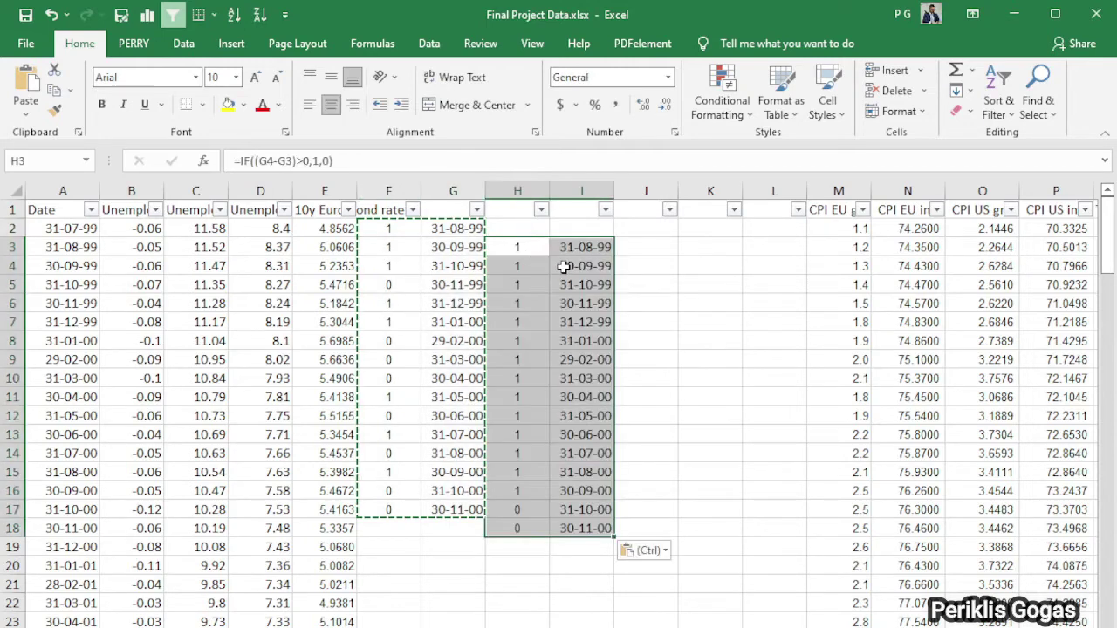
left_click(656, 269)
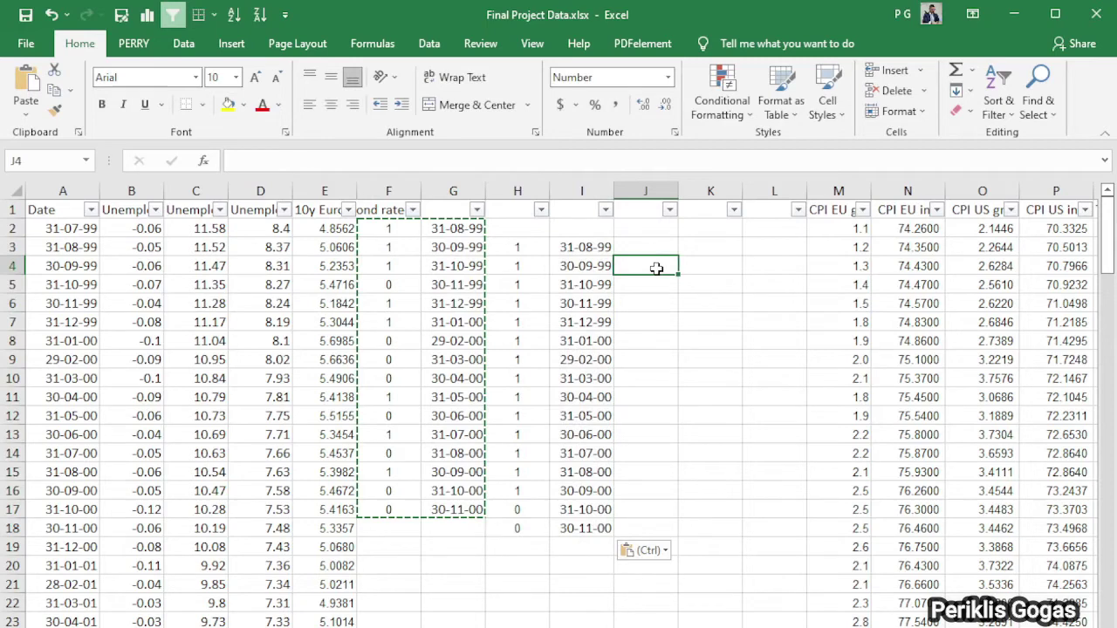
key("ctrl+v")
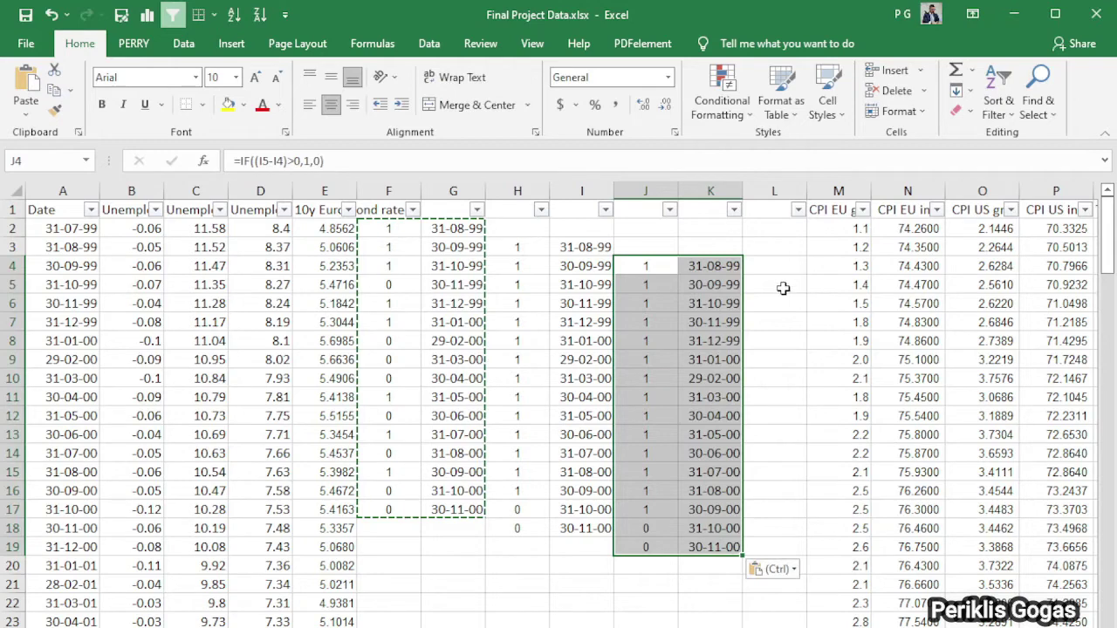
Insert a blank column before the CPI EU growth rate column M.
left_click(837, 191)
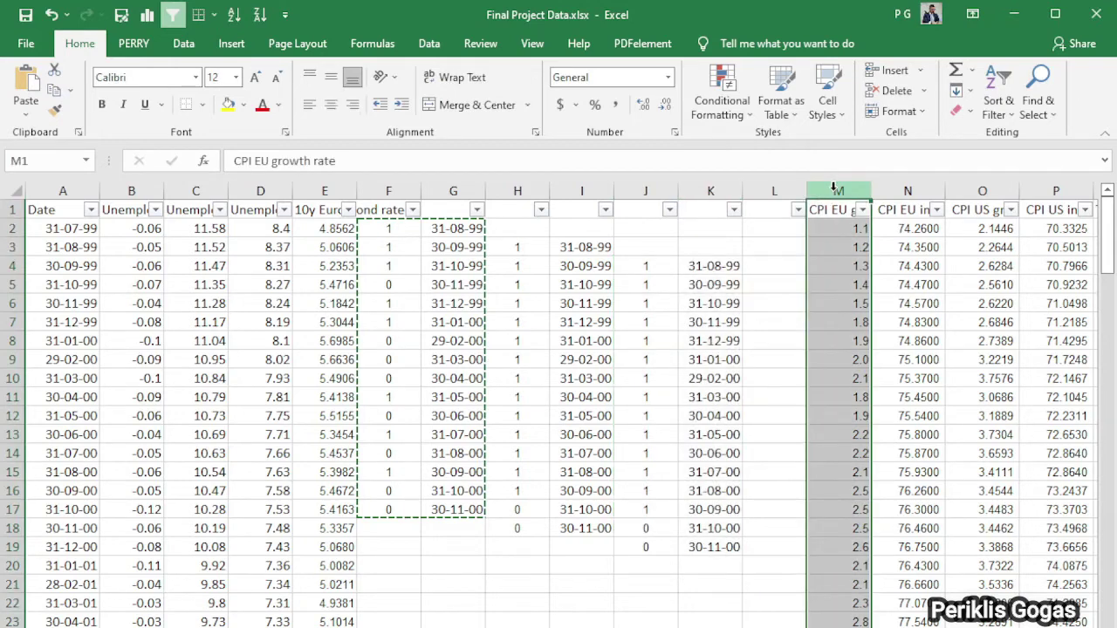
left_click(700, 289)
key("Escape")
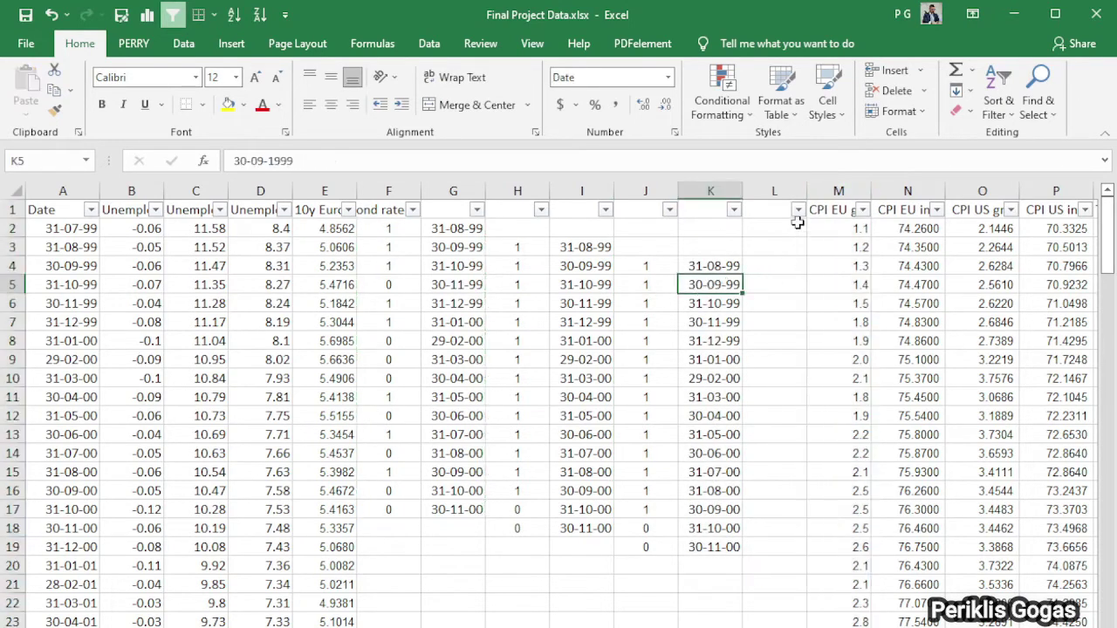
left_click(824, 185)
key("ctrl+shift+plus")
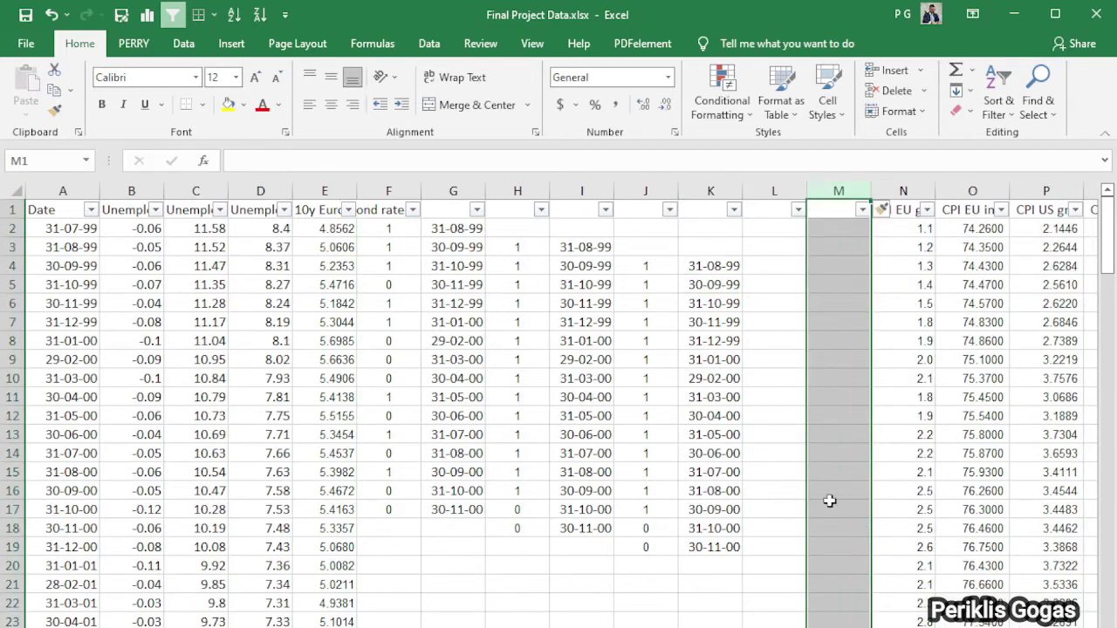
left_click(829, 502)
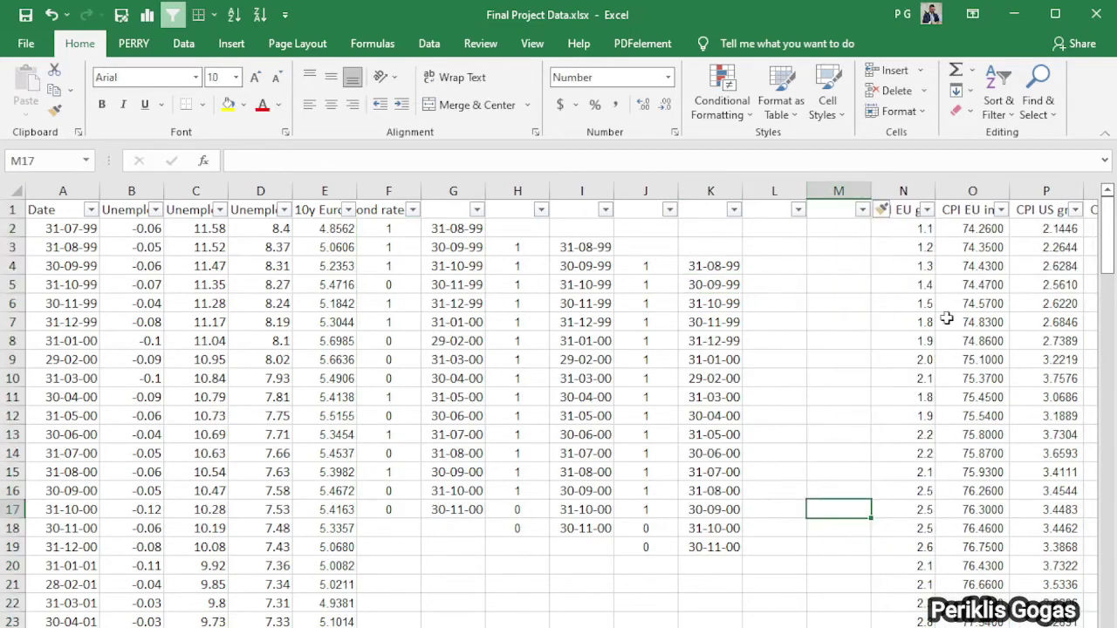
Copy the flags and dates in F2:G17 and paste them starting at L5.
left_click(391, 231)
left_click_drag(391, 232, 465, 507)
key("ctrl+c")
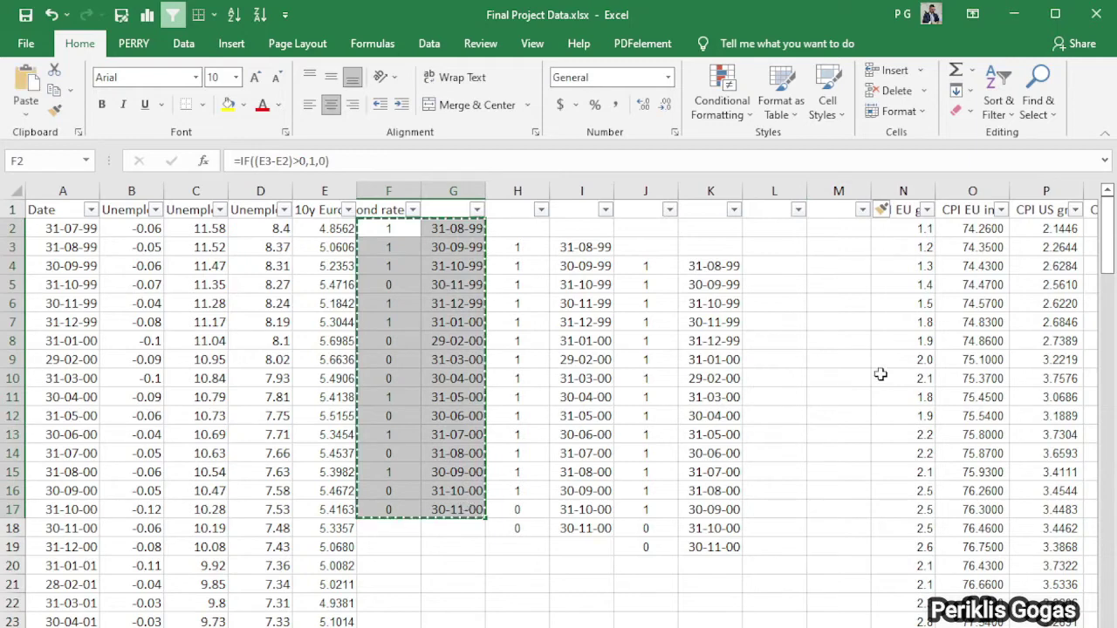
left_click(780, 282)
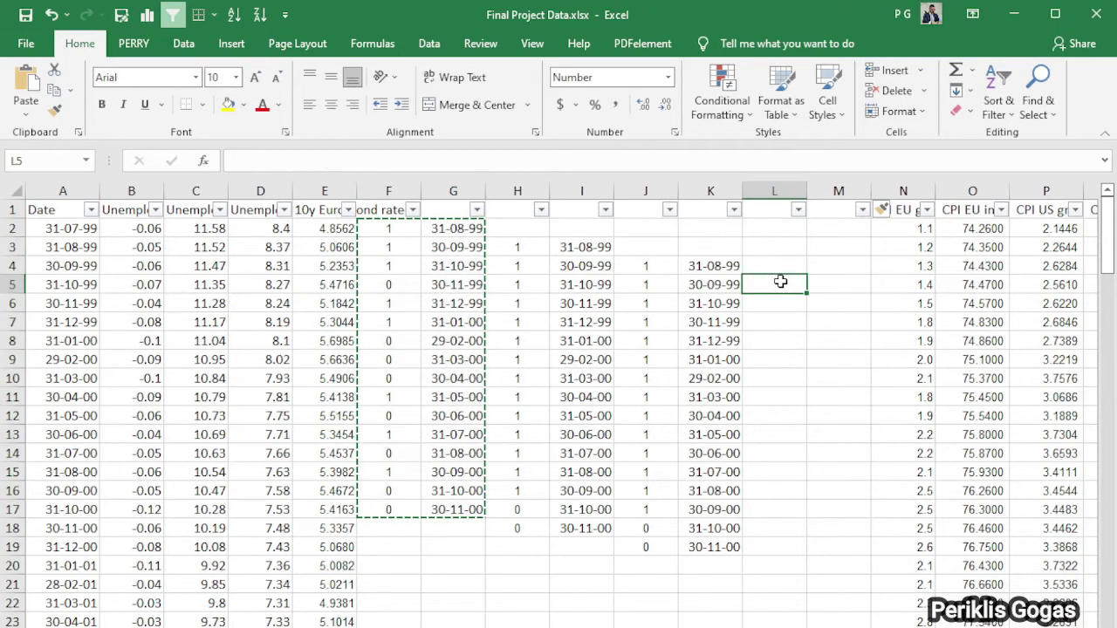
key("ctrl+v")
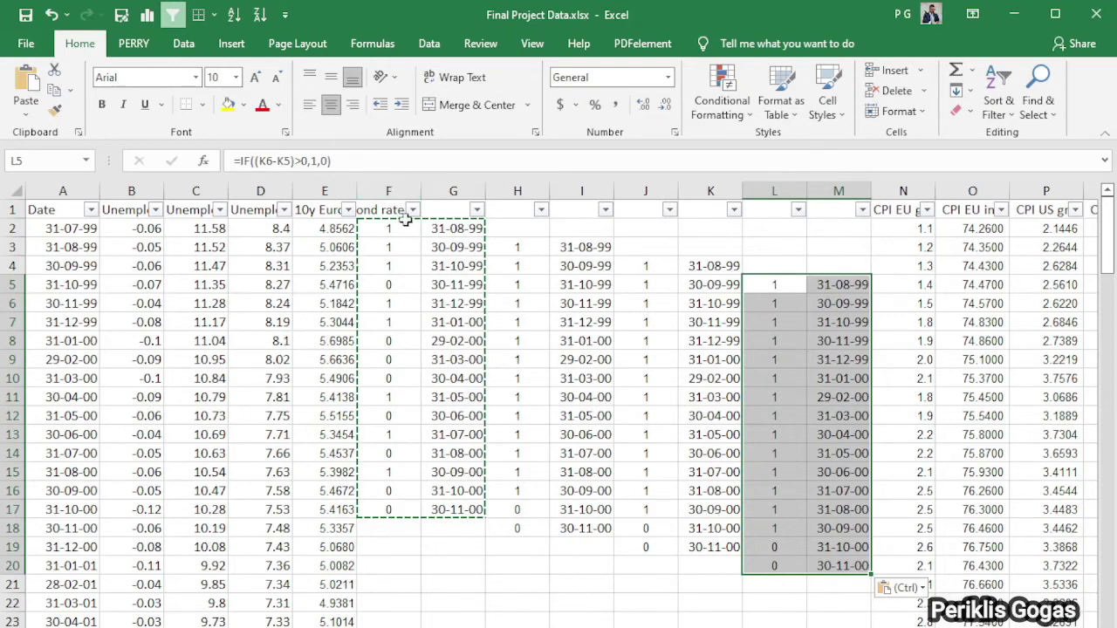
Apply a yellow fill to cells F1:G17.
left_click(399, 377)
mouse_move(390, 216)
left_mouse_down()
mouse_move(453, 213)
mouse_move(453, 509)
left_mouse_up()
left_click(229, 105)
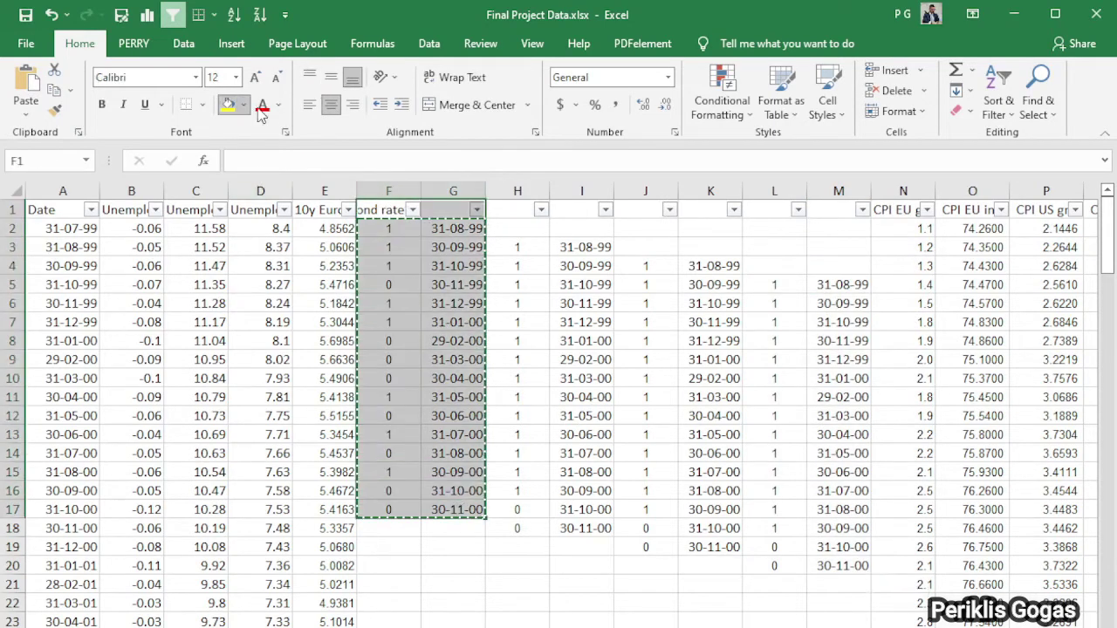
left_click(582, 627)
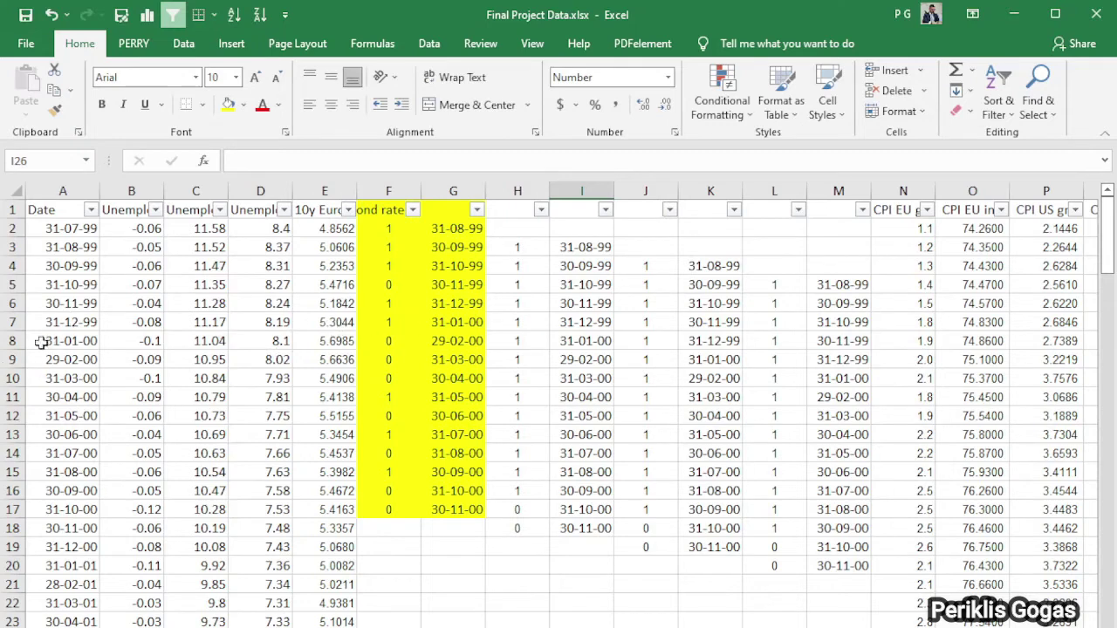
Apply a light blue fill to the row 8 cells A8:R8.
left_click_drag(41, 342, 851, 360)
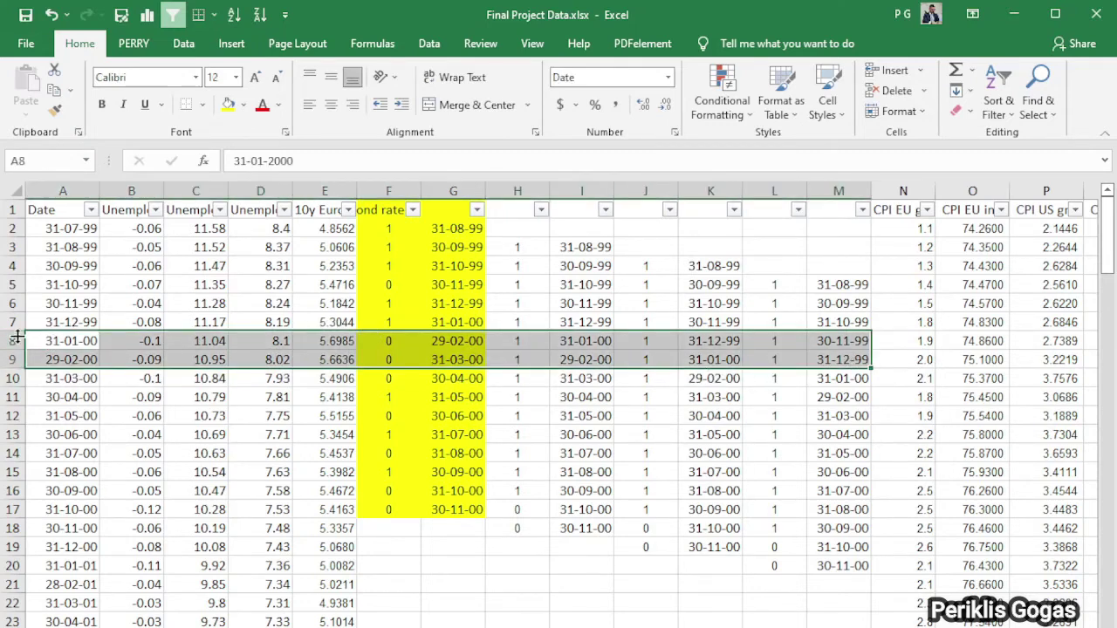
left_click_drag(57, 339, 913, 339)
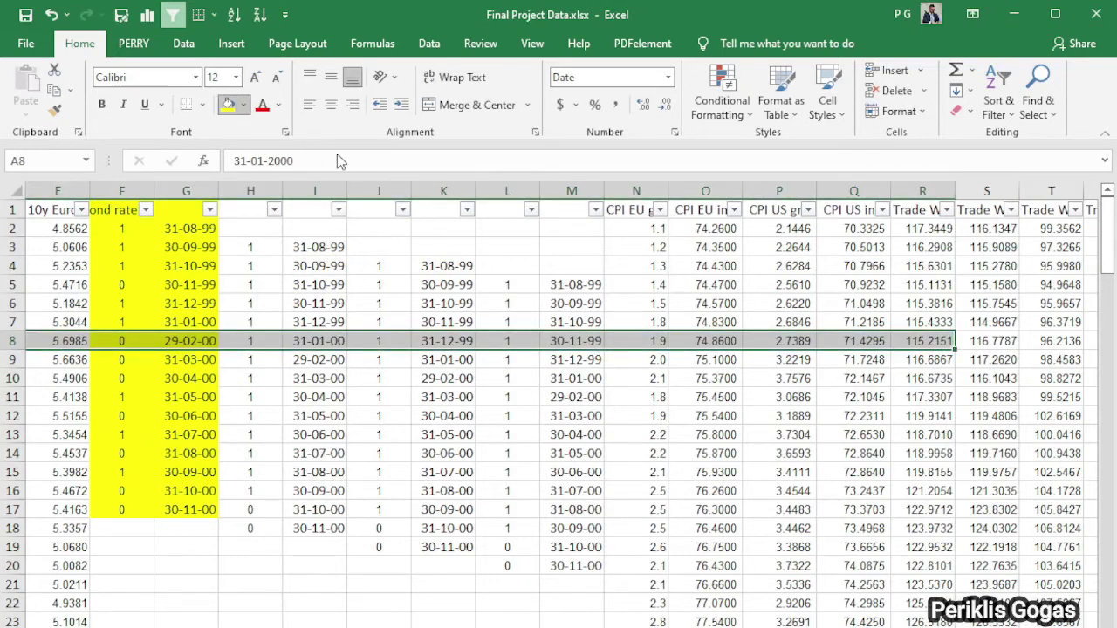
scroll(515, 367, "left", 3)
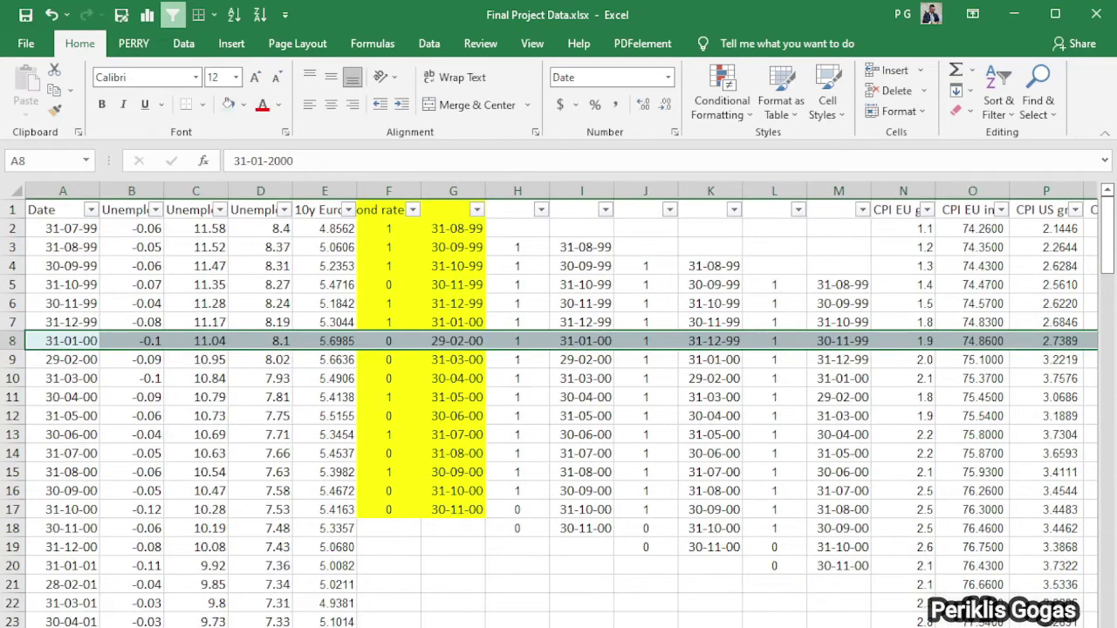
left_click(320, 450)
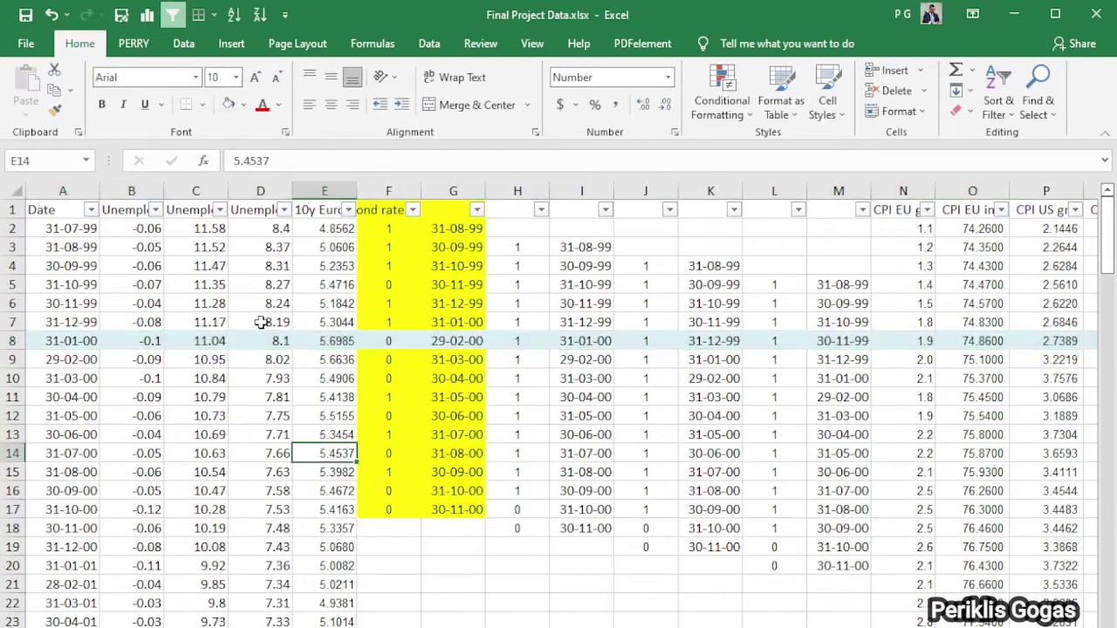
Compare the dates in columns G, I, K and M along row 8 to check how each copy is shifted.
left_click(455, 343)
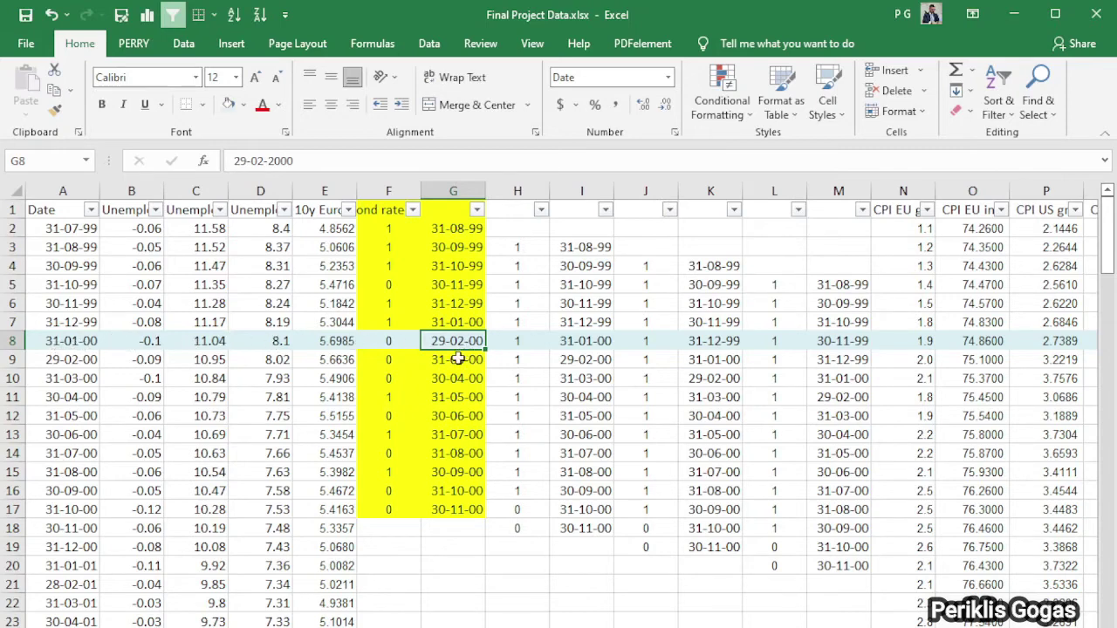
left_click(530, 340)
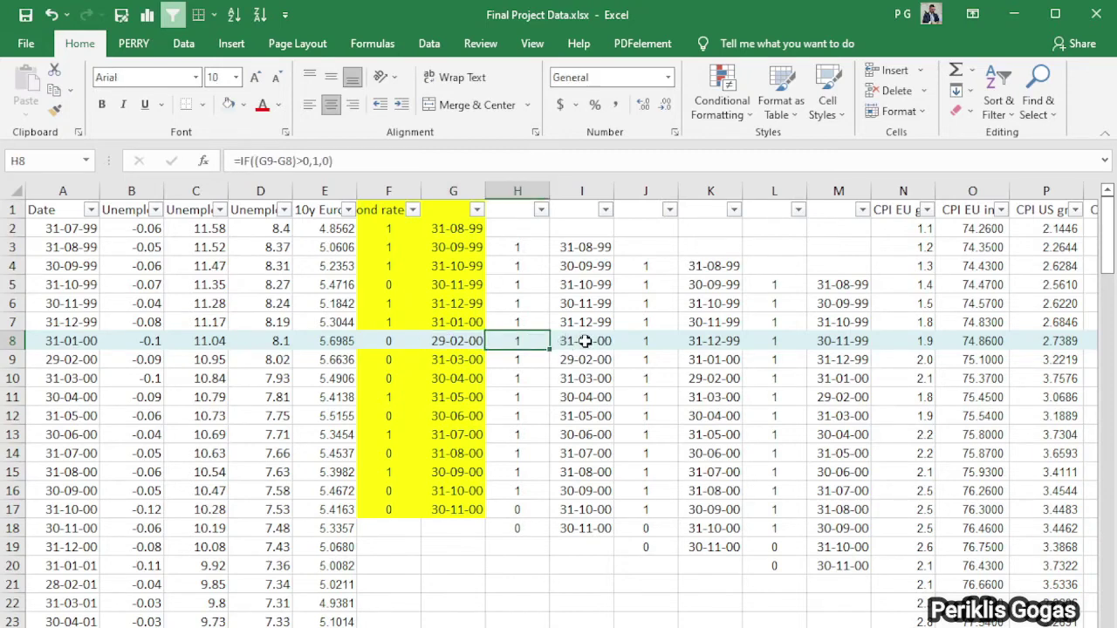
left_click(584, 342)
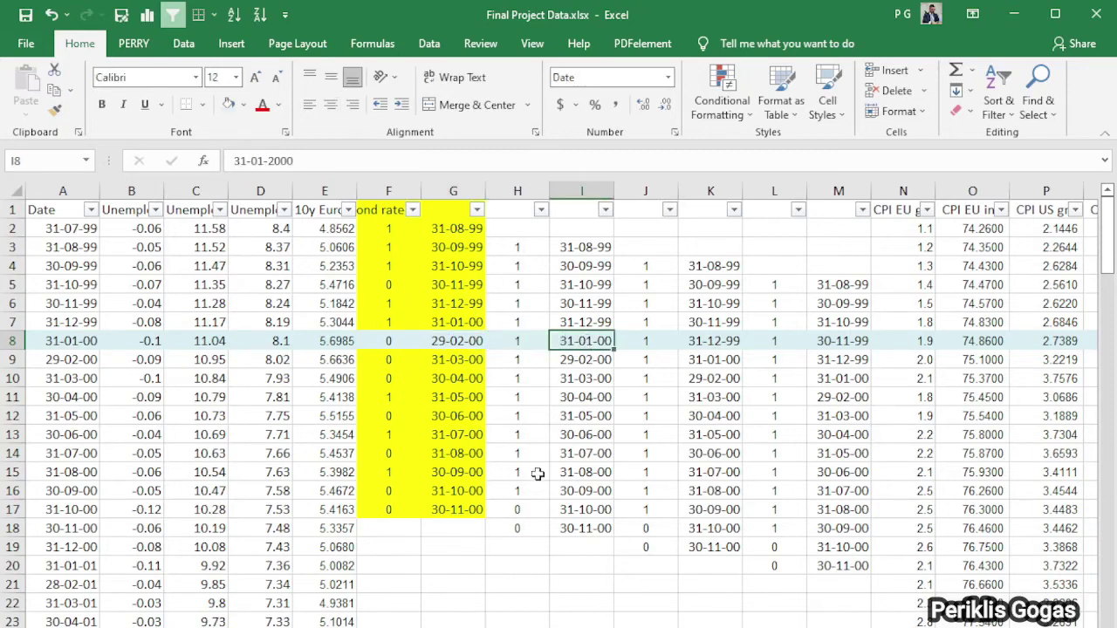
left_click(656, 340)
left_click(715, 341)
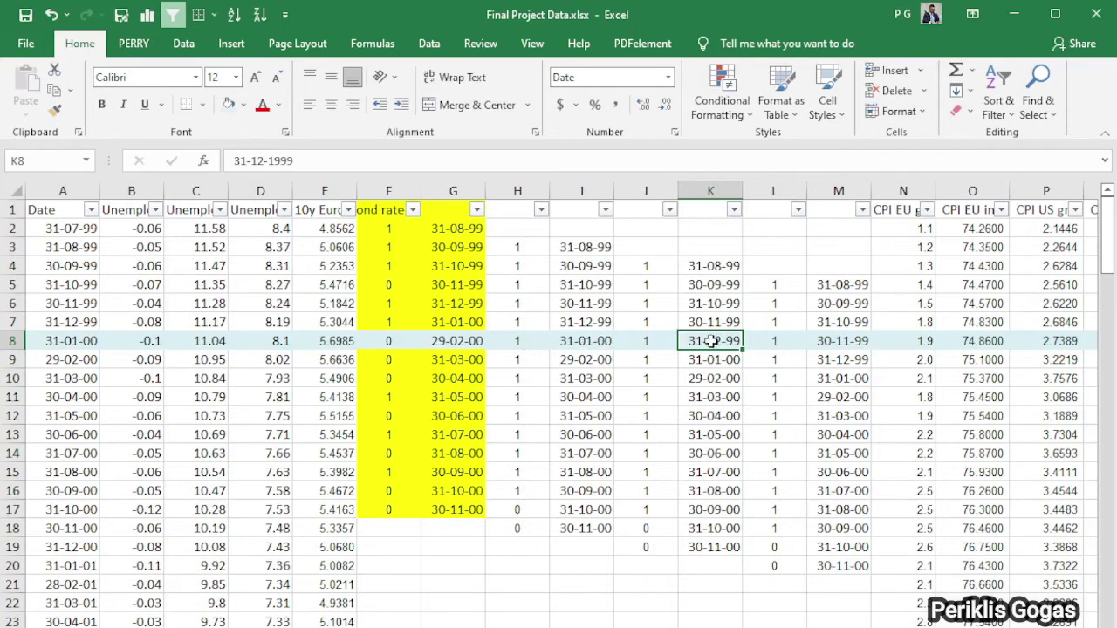
left_click(839, 342)
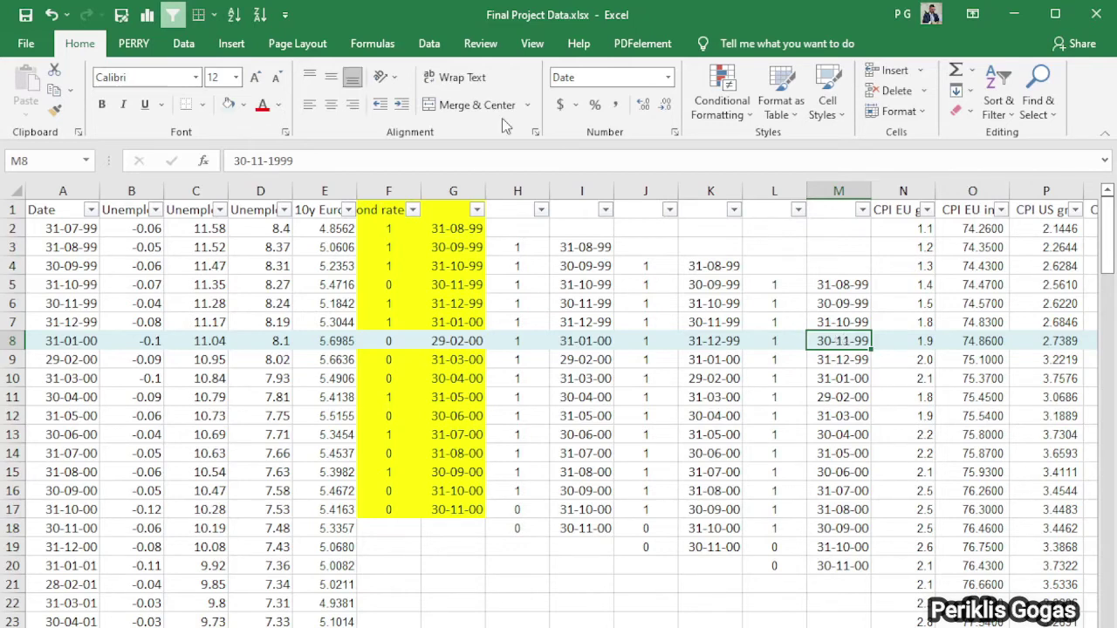
left_click(582, 191)
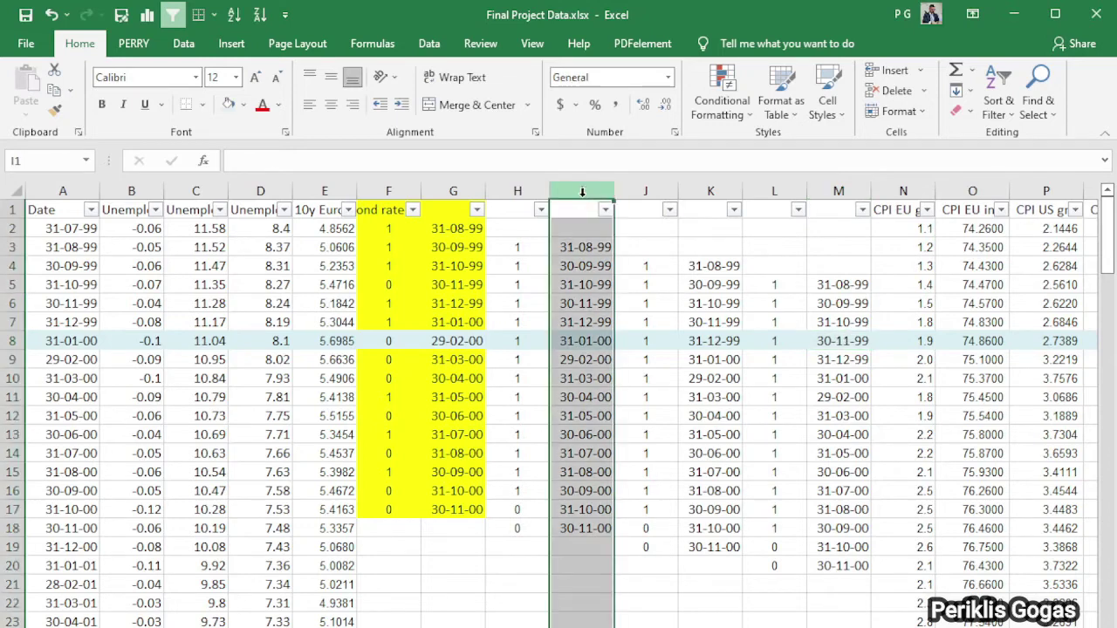
left_click(710, 190, "ctrl")
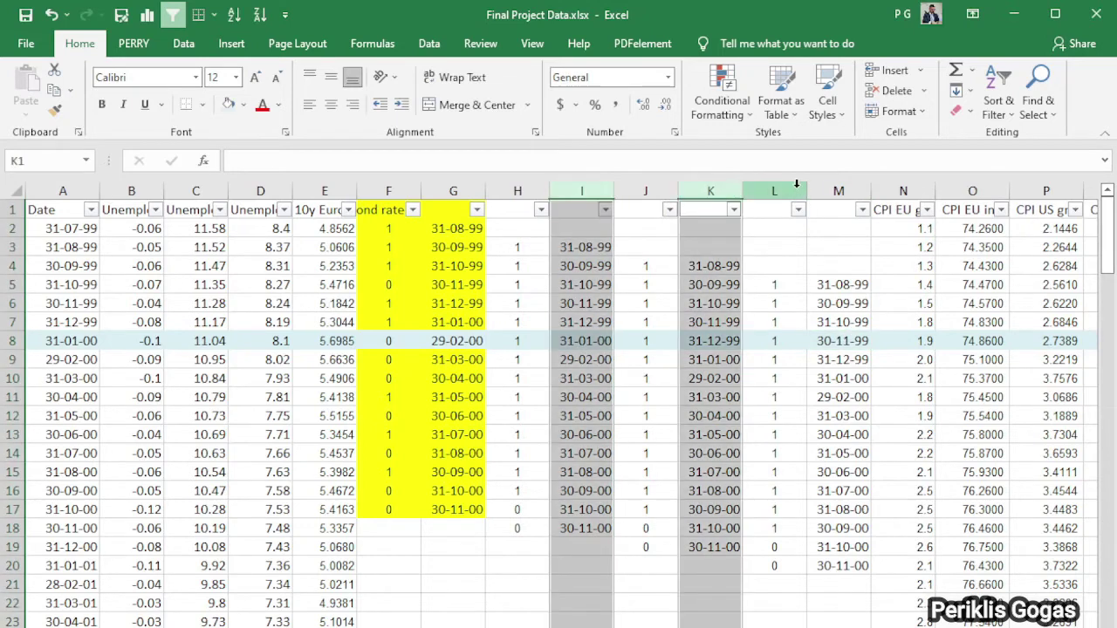
left_click(833, 190, "ctrl")
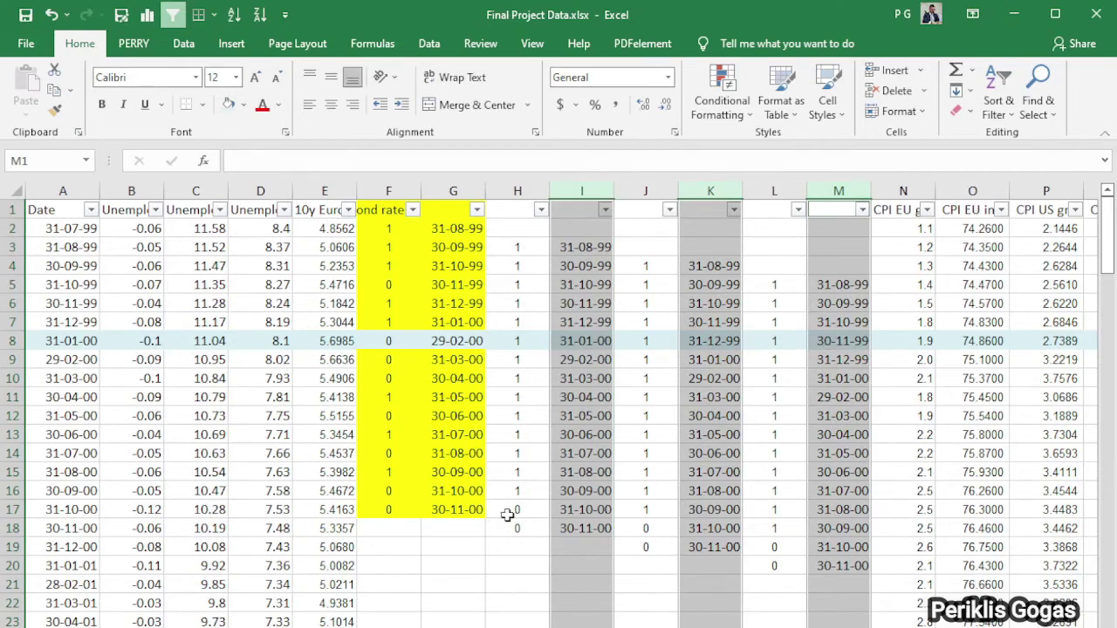
left_click(450, 342)
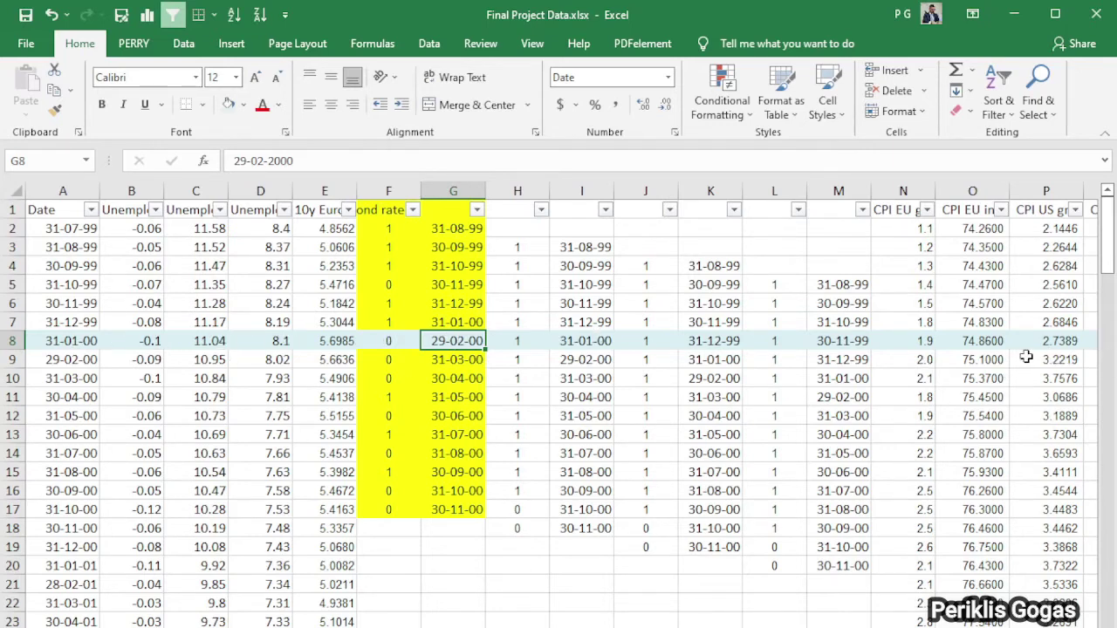
left_click(504, 567)
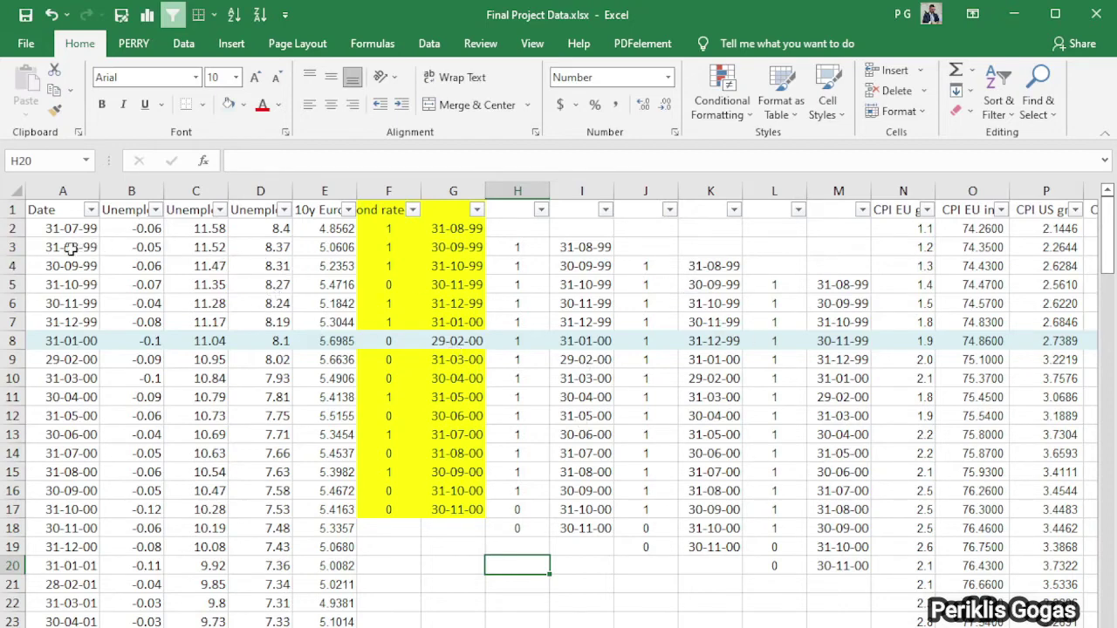
Delete the incomplete data rows 2 to 4, dated July to September 1999.
left_click(11, 247)
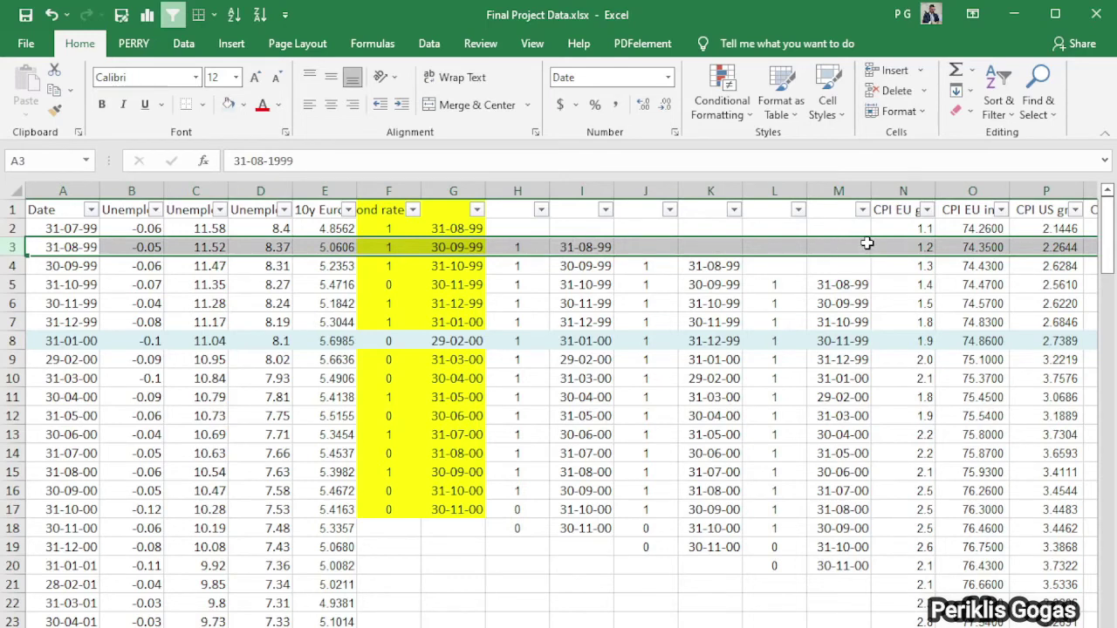
left_click(526, 571)
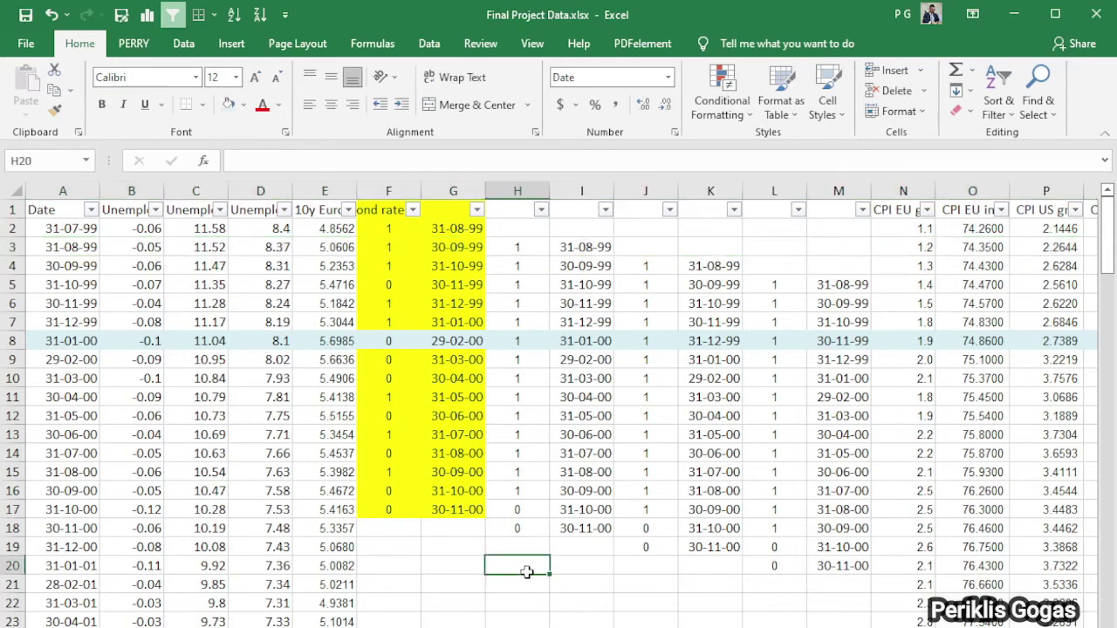
left_click(18, 230)
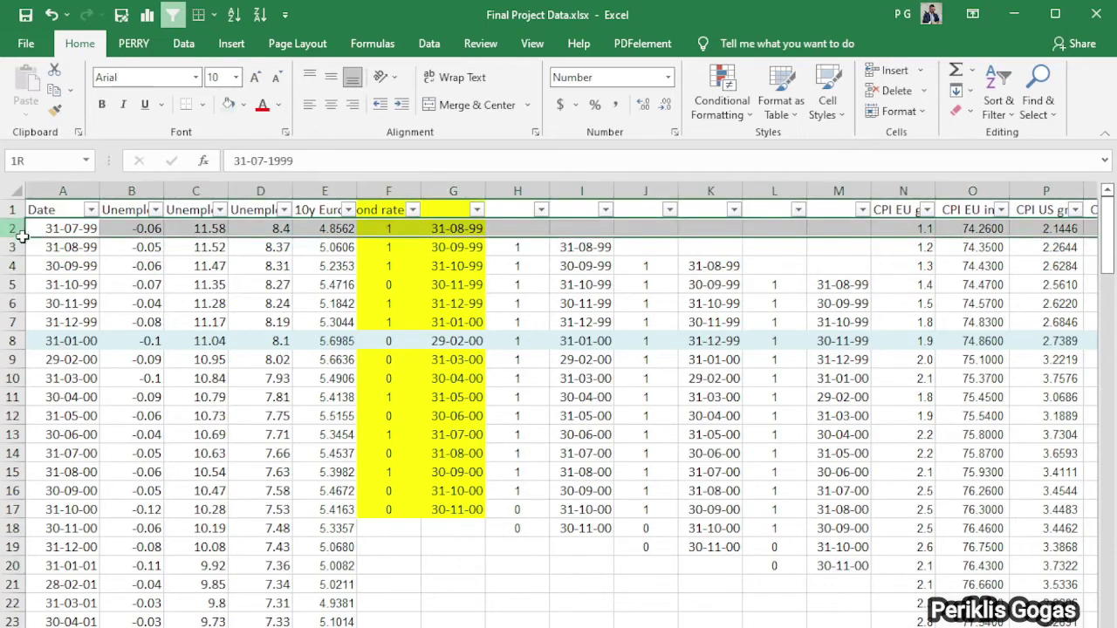
left_click_drag(21, 236, 27, 267)
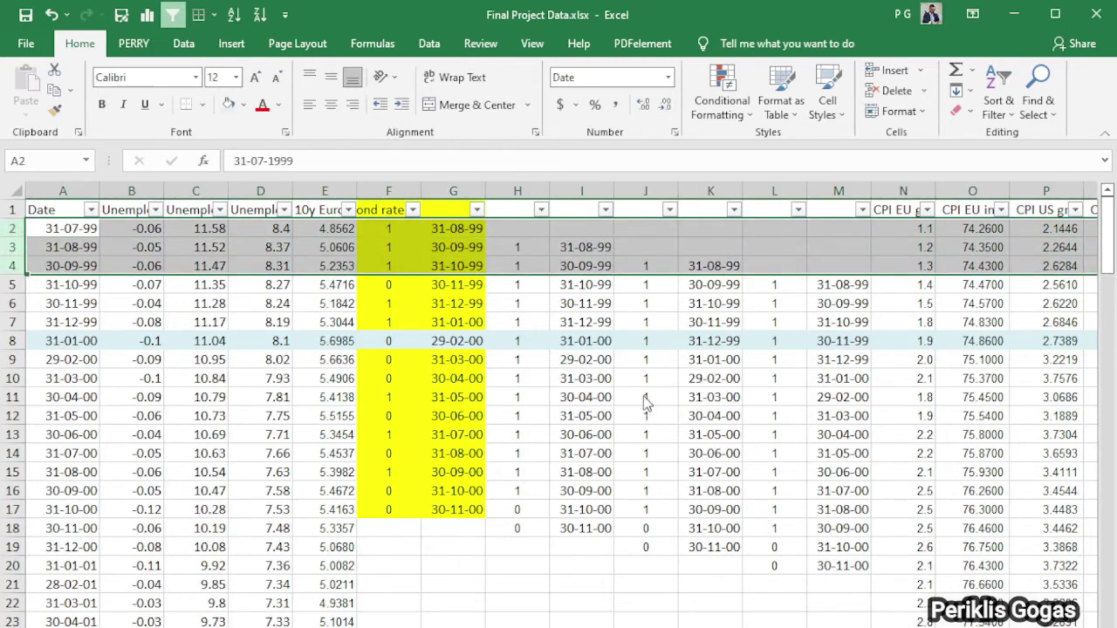
key("ctrl+minus")
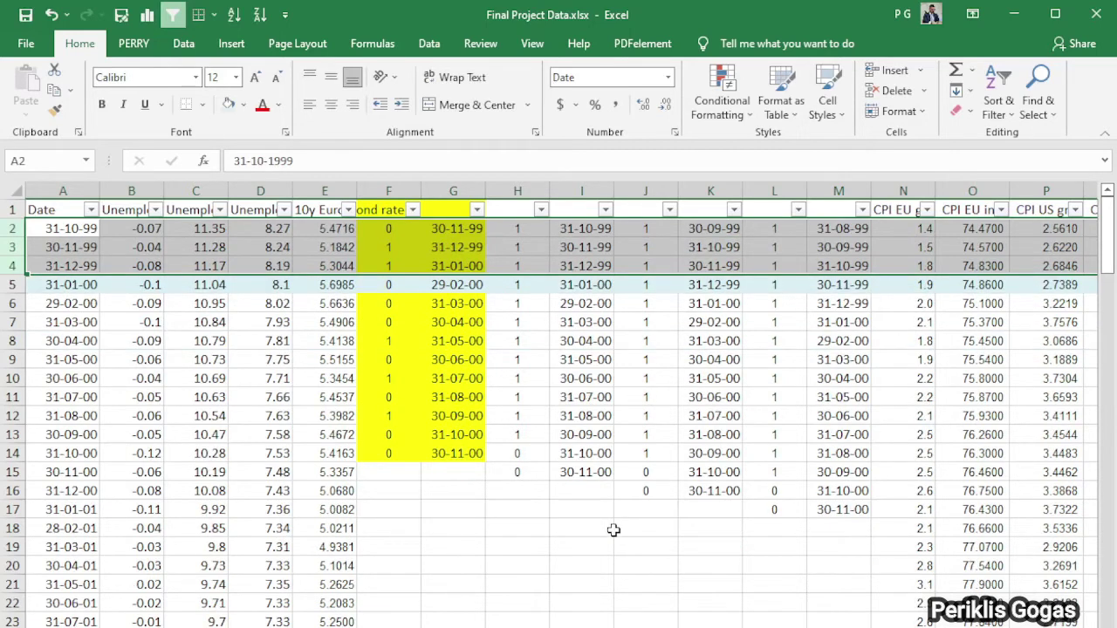
left_click(611, 529)
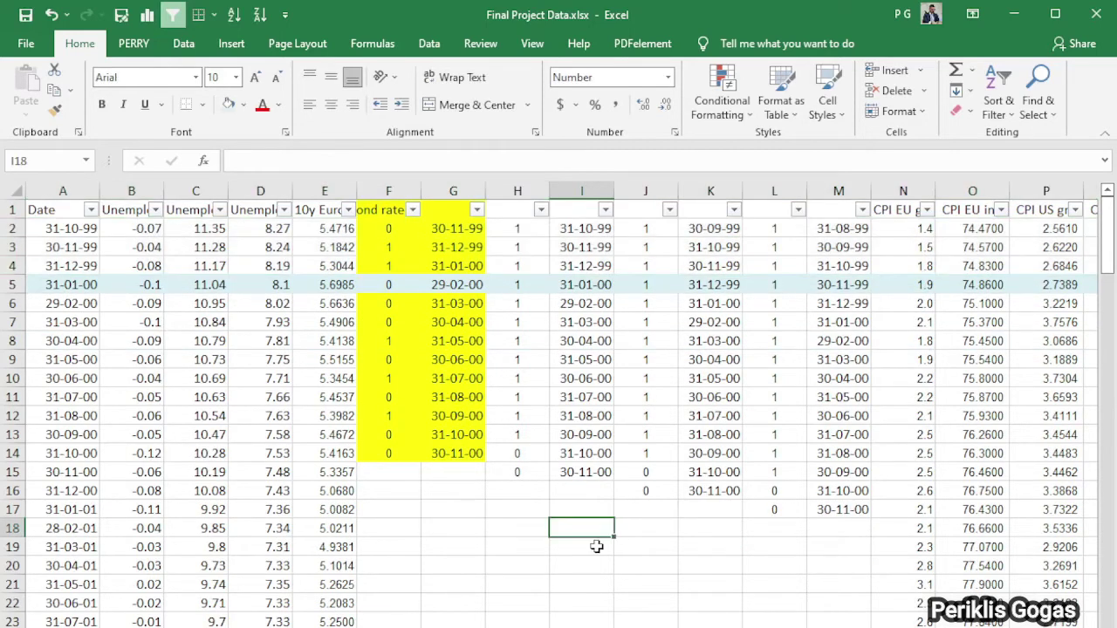
Try to delete the helper date columns I, K and M, and undo the deletion.
left_click(578, 187)
left_click(695, 189, "ctrl")
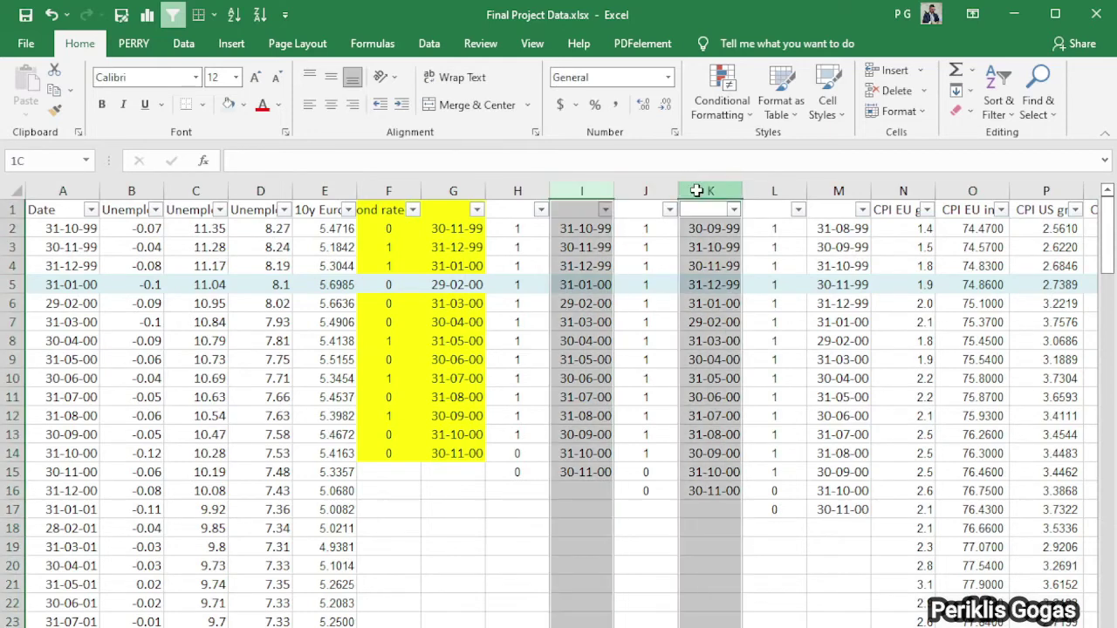
left_click(849, 191, "ctrl")
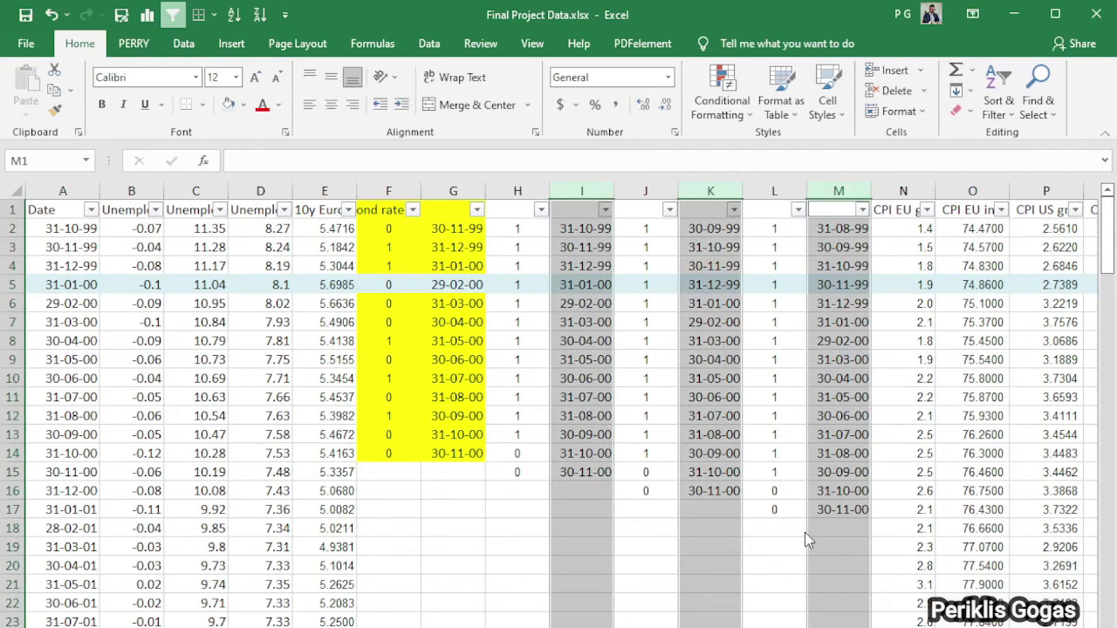
key("ctrl+minus")
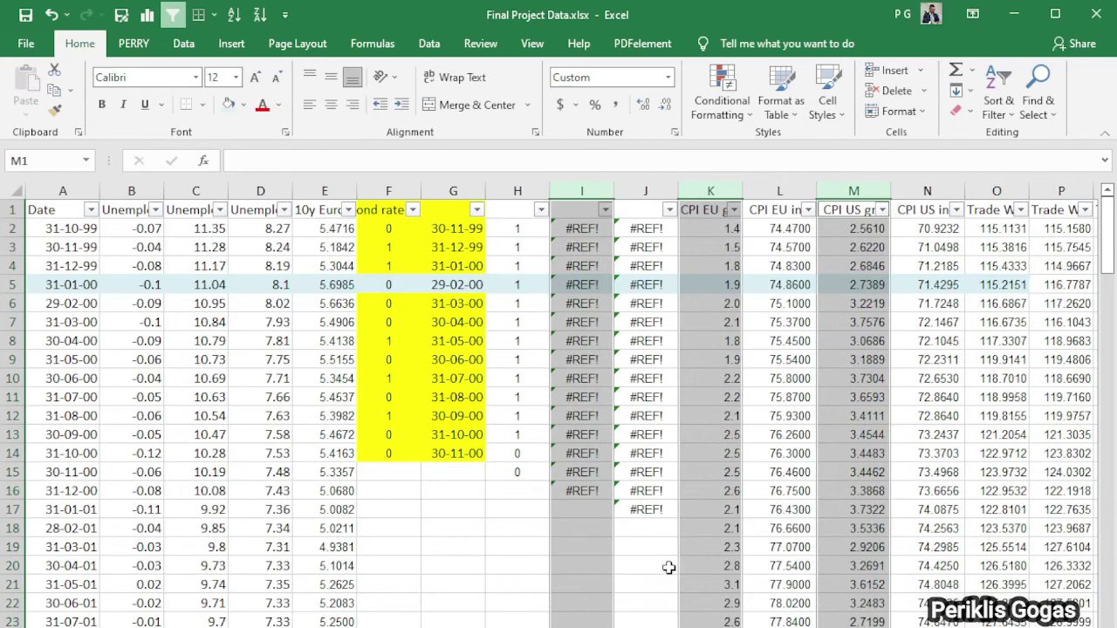
key("ctrl+z")
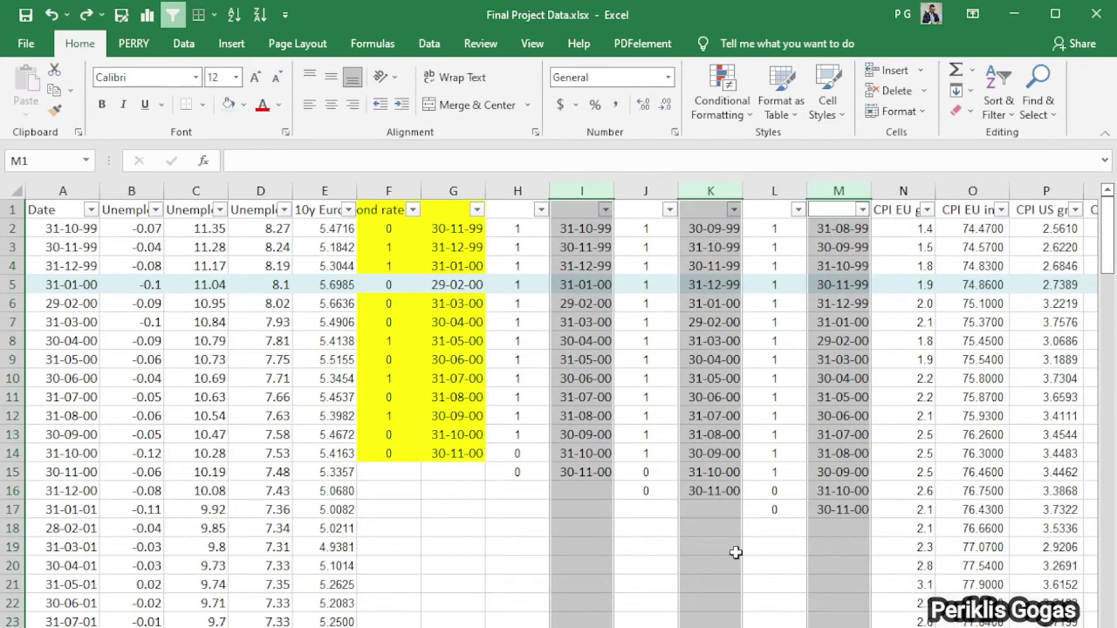
left_click(642, 384)
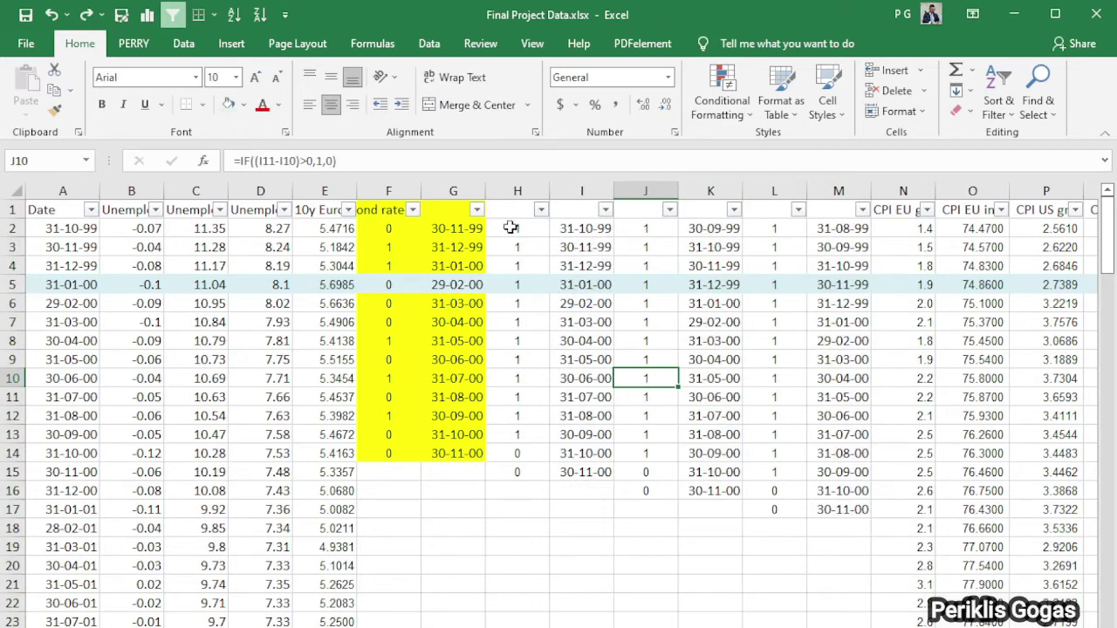
left_click_drag(512, 229, 521, 469)
key("ctrl+c")
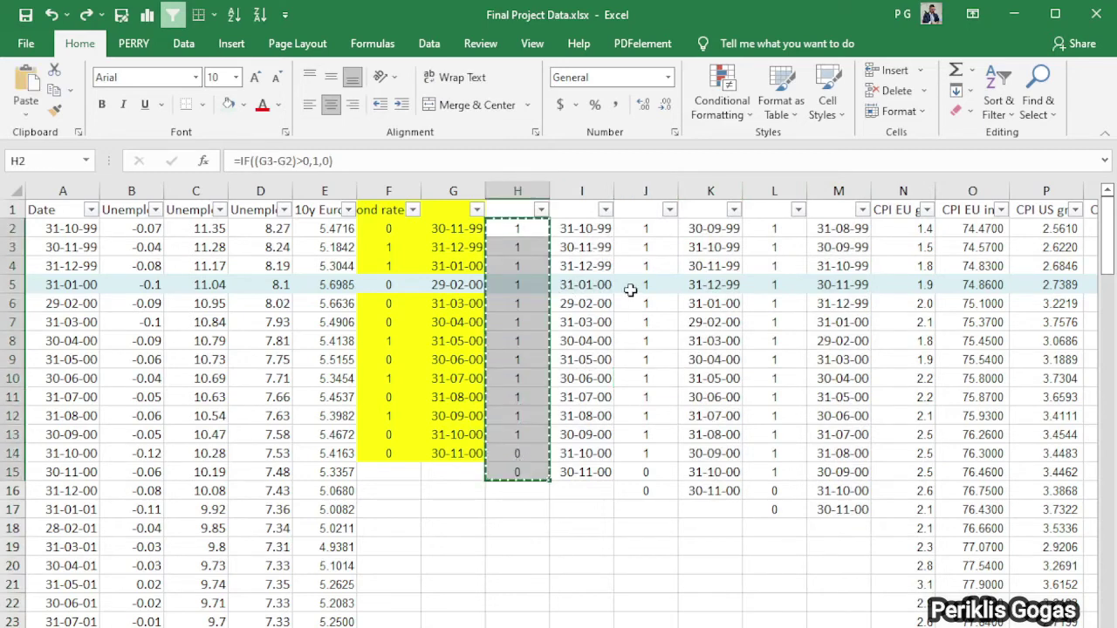
left_click(646, 229)
key("ctrl+v")
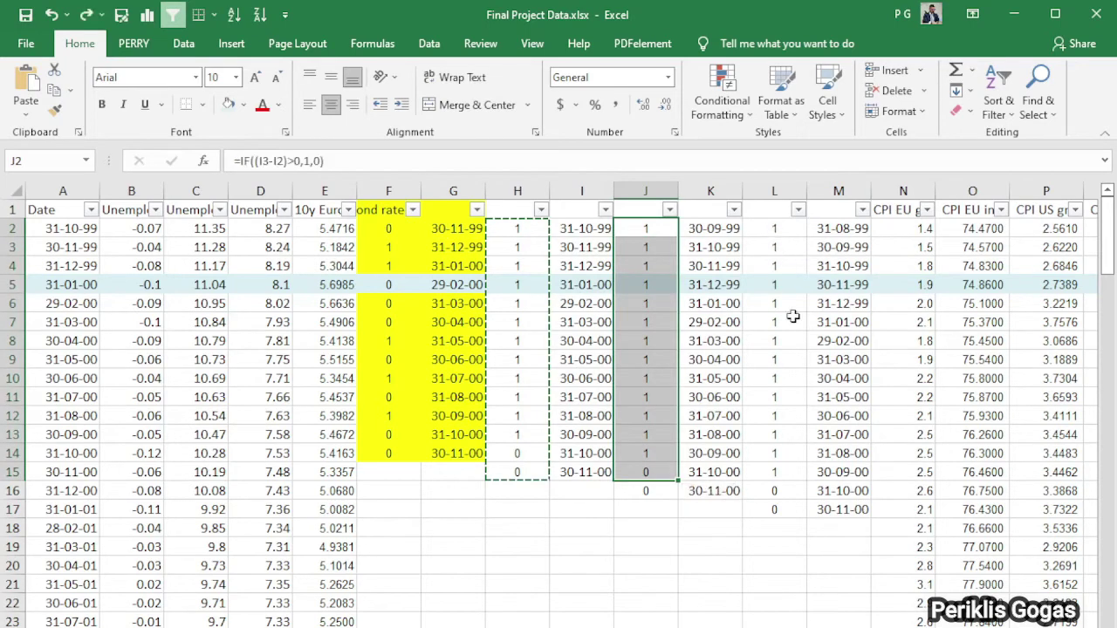
key("ctrl+Down")
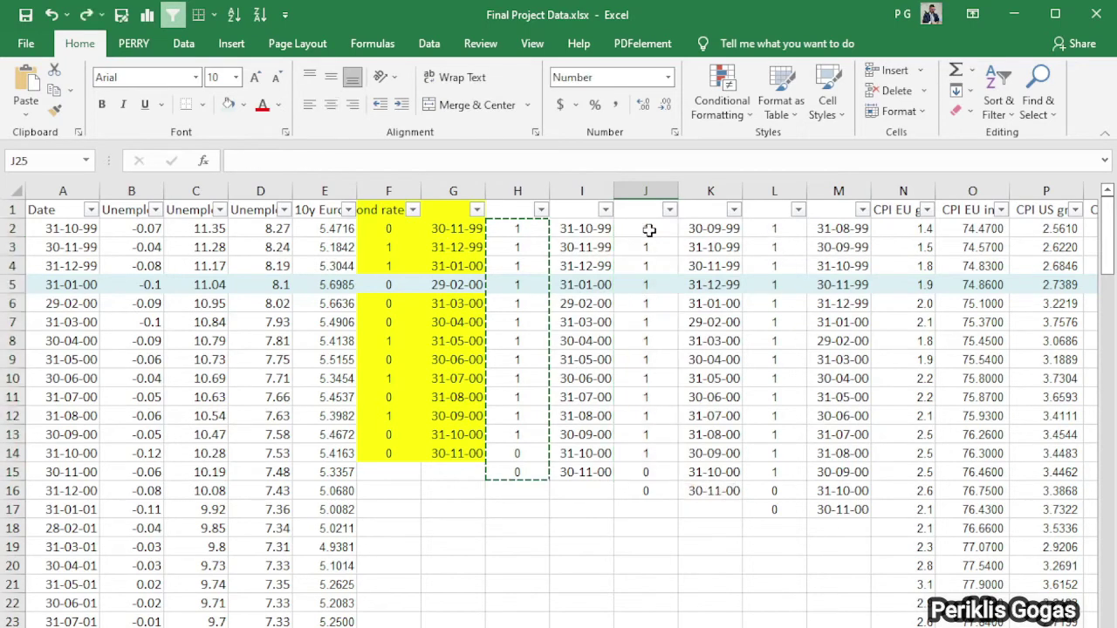
Replace the flag formulas in J2:J16 and L2:L17 with their values.
left_click_drag(649, 229, 648, 491)
key("ctrl+c")
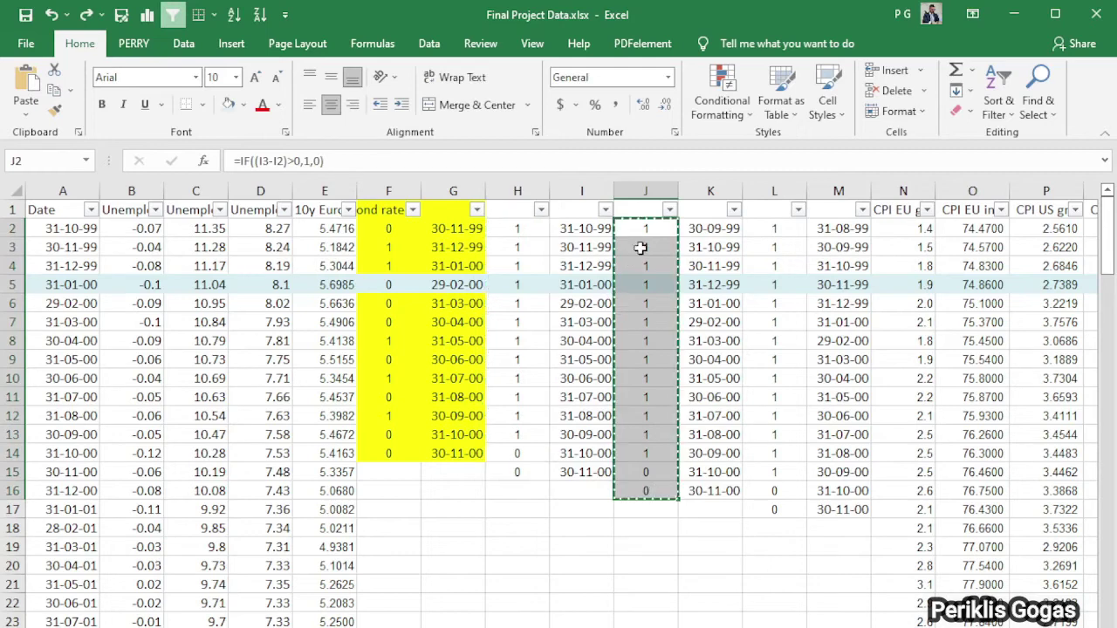
key("ctrl+v")
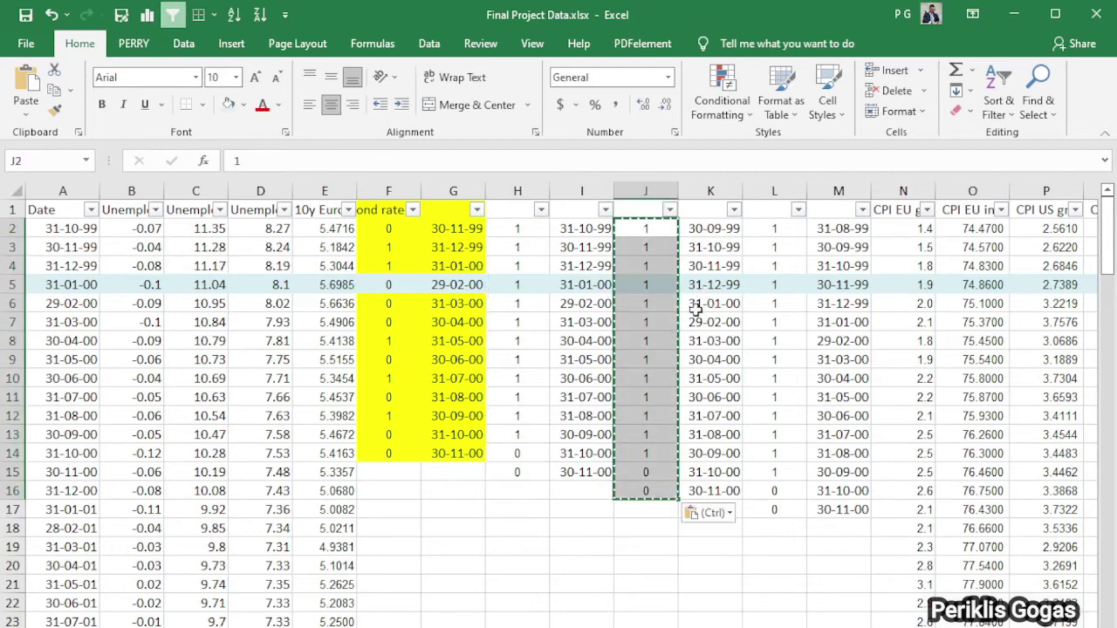
left_click_drag(774, 229, 779, 512)
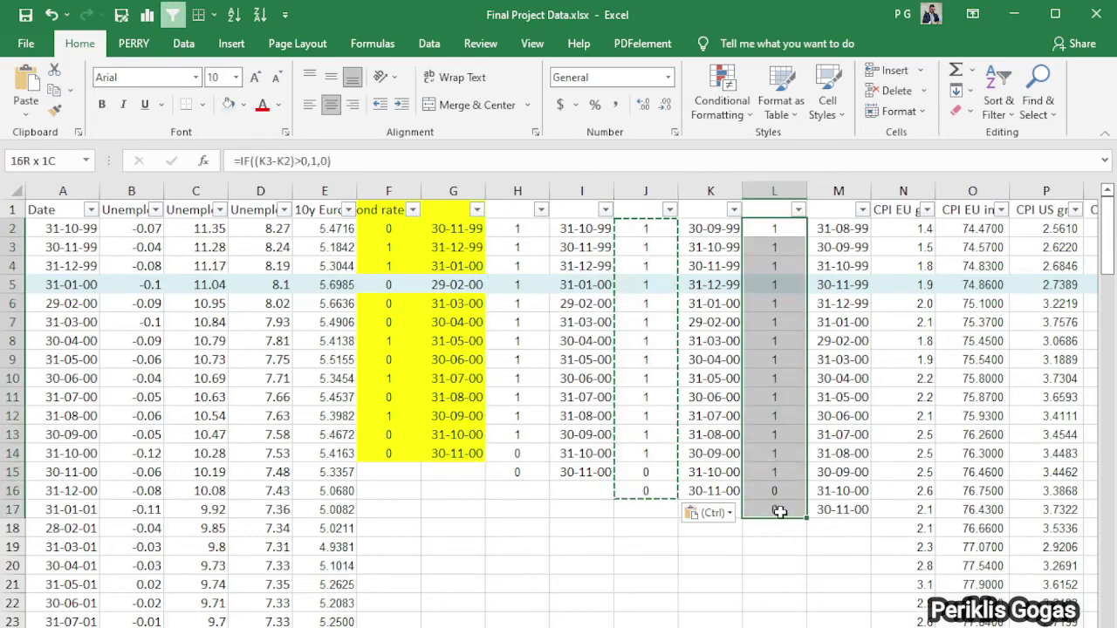
key("ctrl+c")
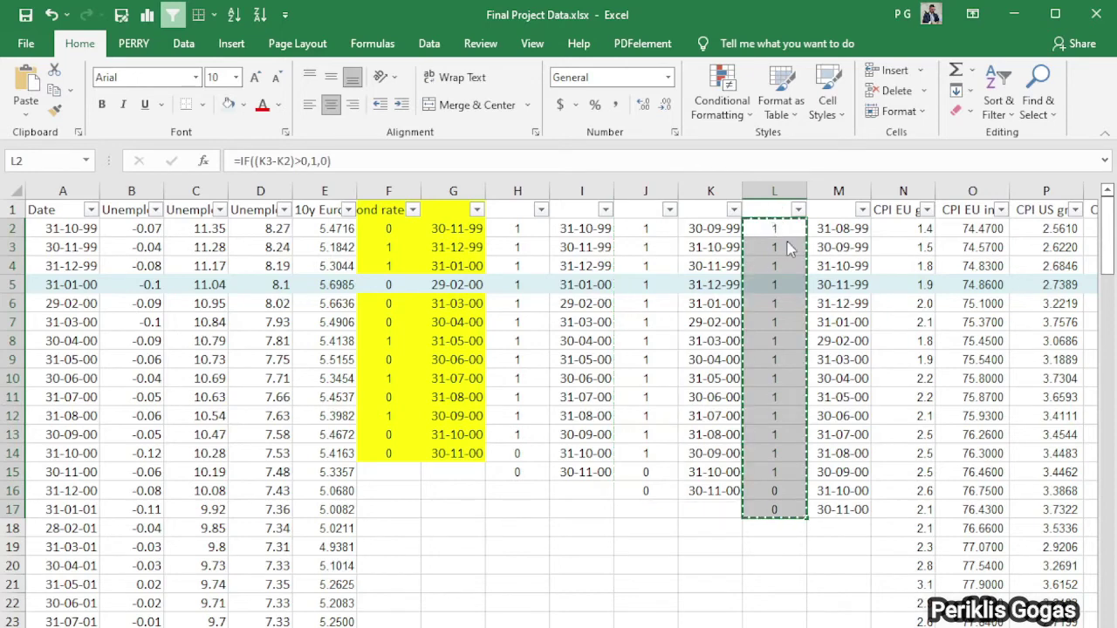
key("ctrl+v")
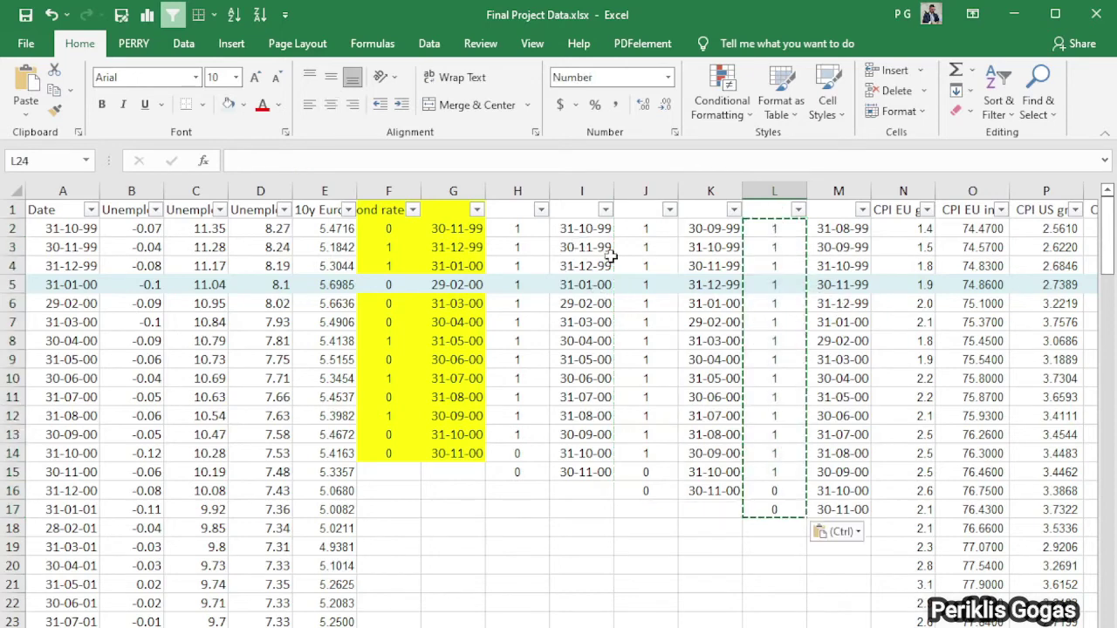
Delete the helper date columns I, K and M.
left_click(582, 191)
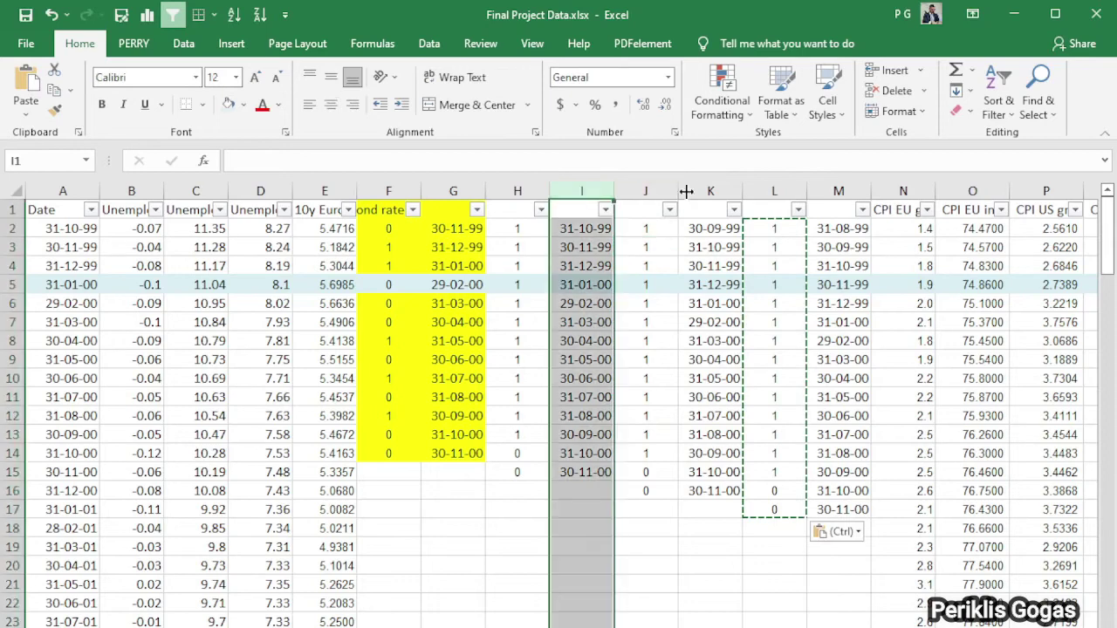
left_click(710, 191, "ctrl")
left_click(839, 191, "ctrl")
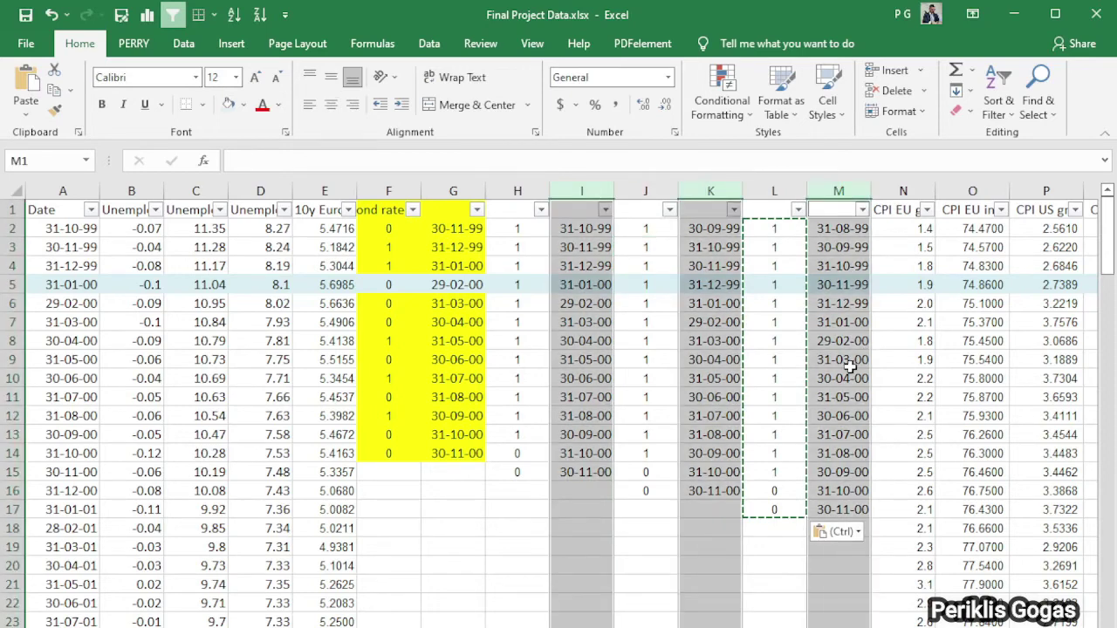
key("ctrl+minus")
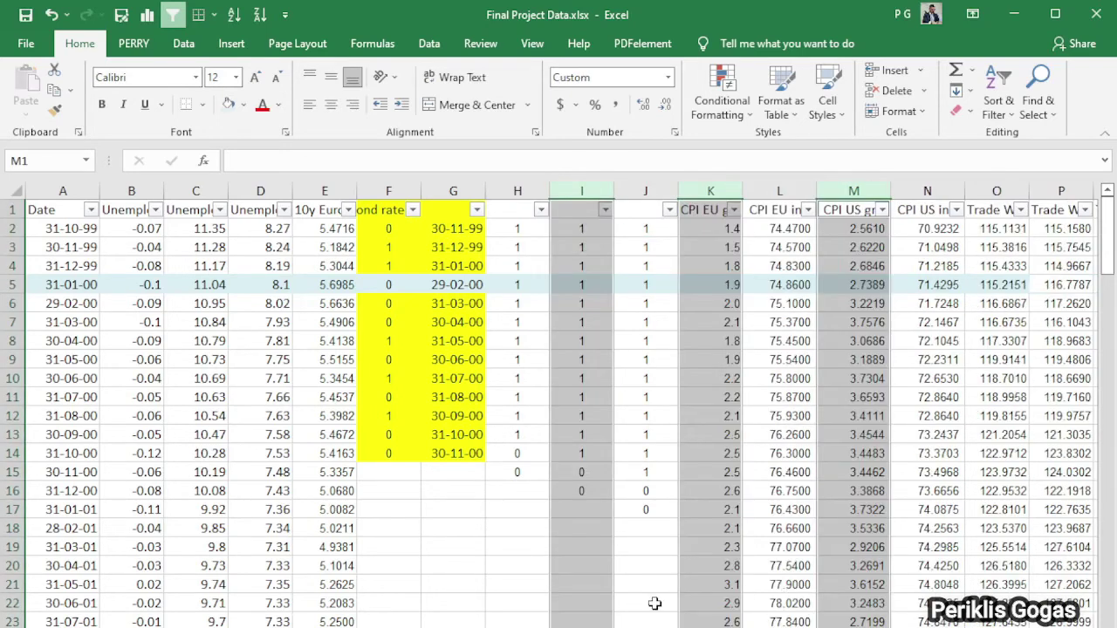
left_click(625, 617)
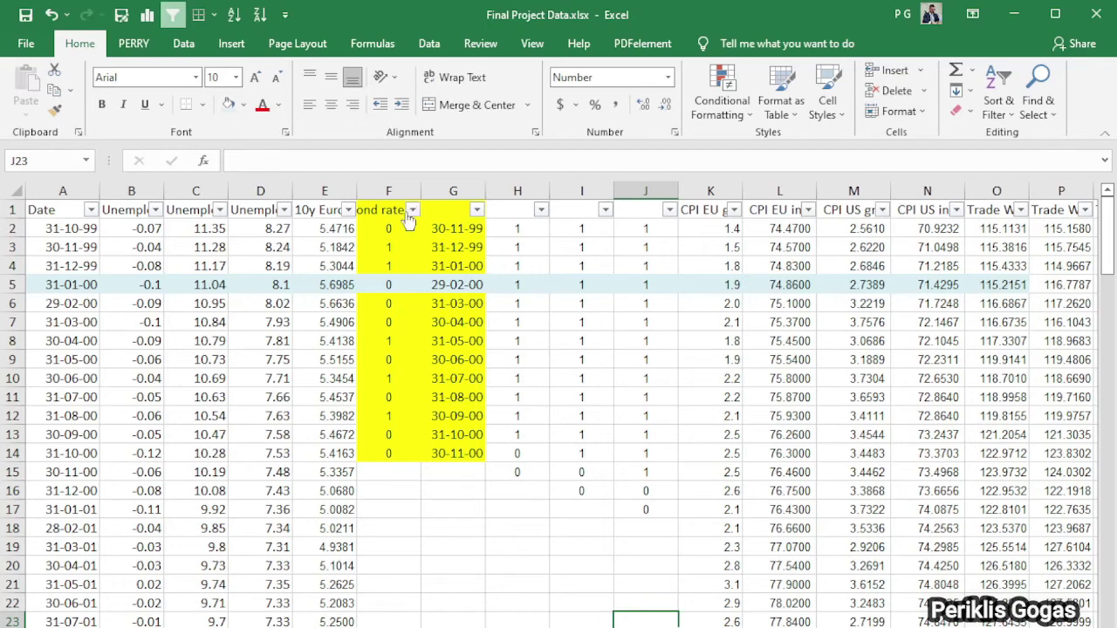
Rename the header in F1, above the bond rate increase flags, as L(t).
left_click(376, 209)
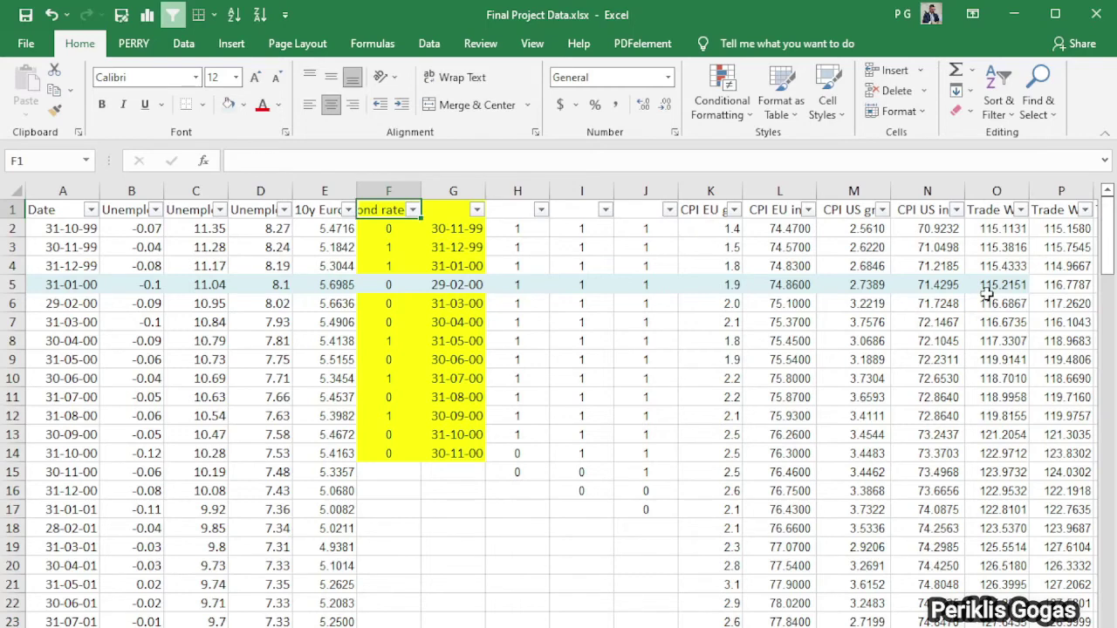
type("T")
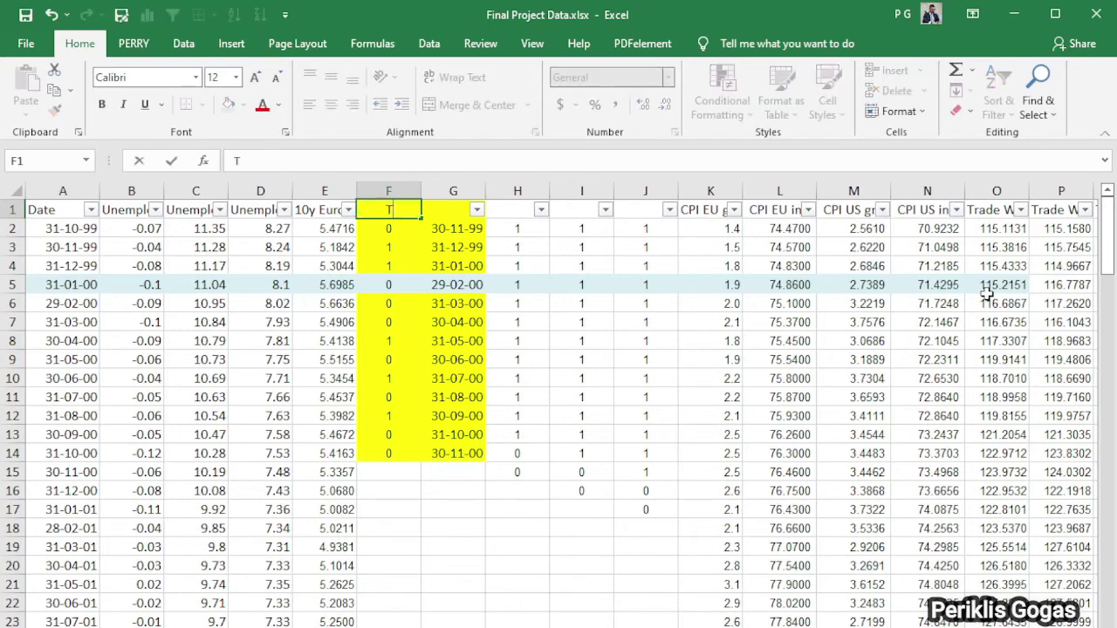
type("La")
key("BackSpace")
type("(t)")
key("Tab")
key("Tab")
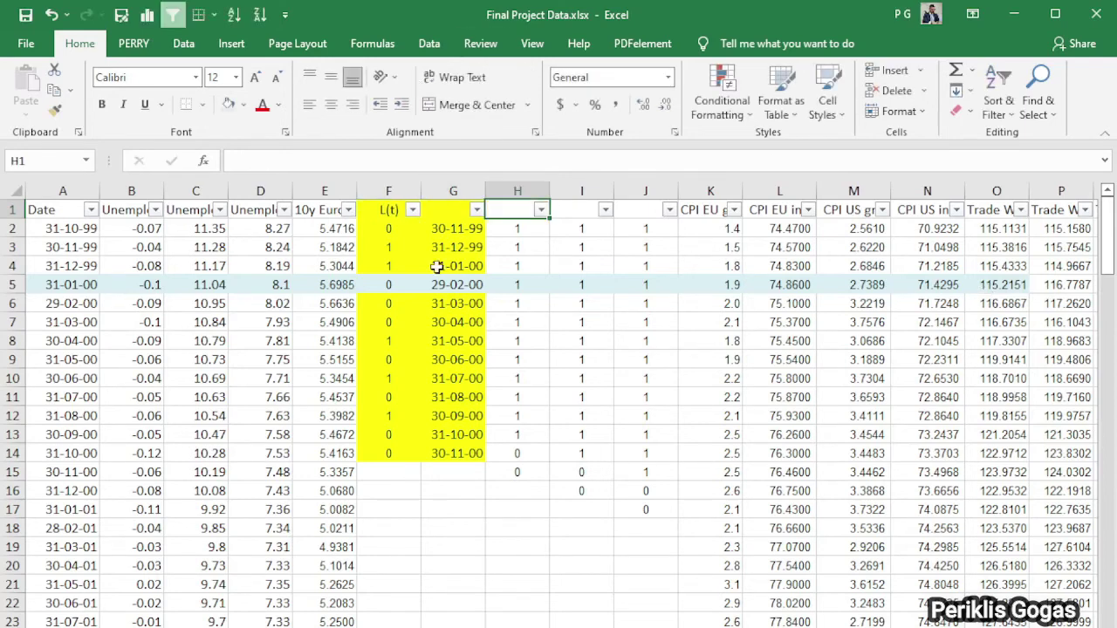
Try to delete the date column G, and undo the deletion.
left_click(448, 190)
key("ctrl+minus")
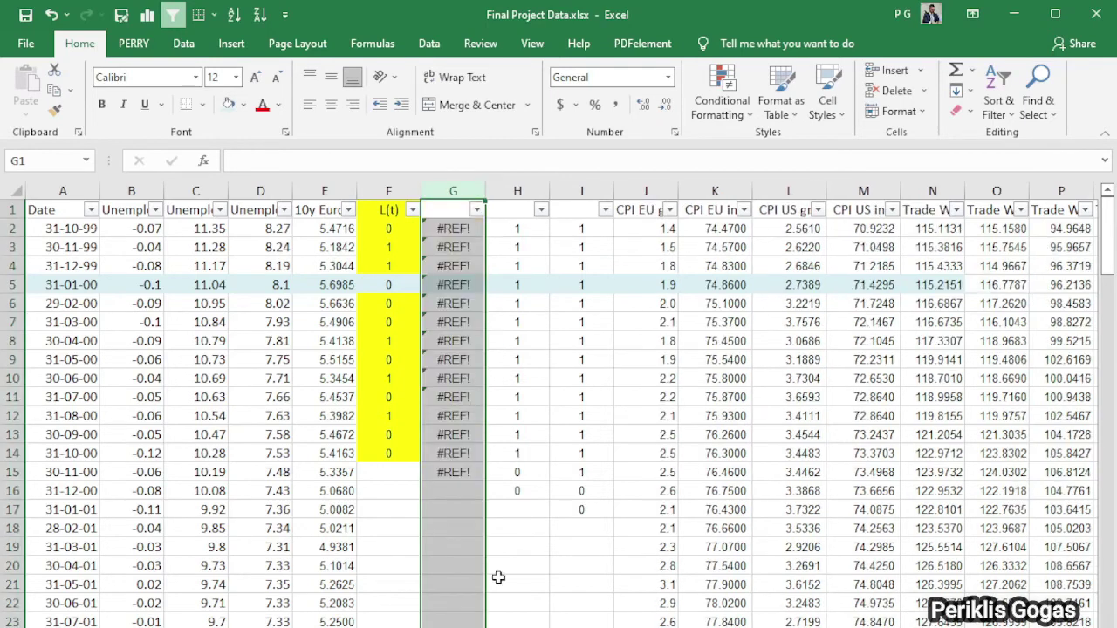
left_click(517, 620)
key("ctrl+z")
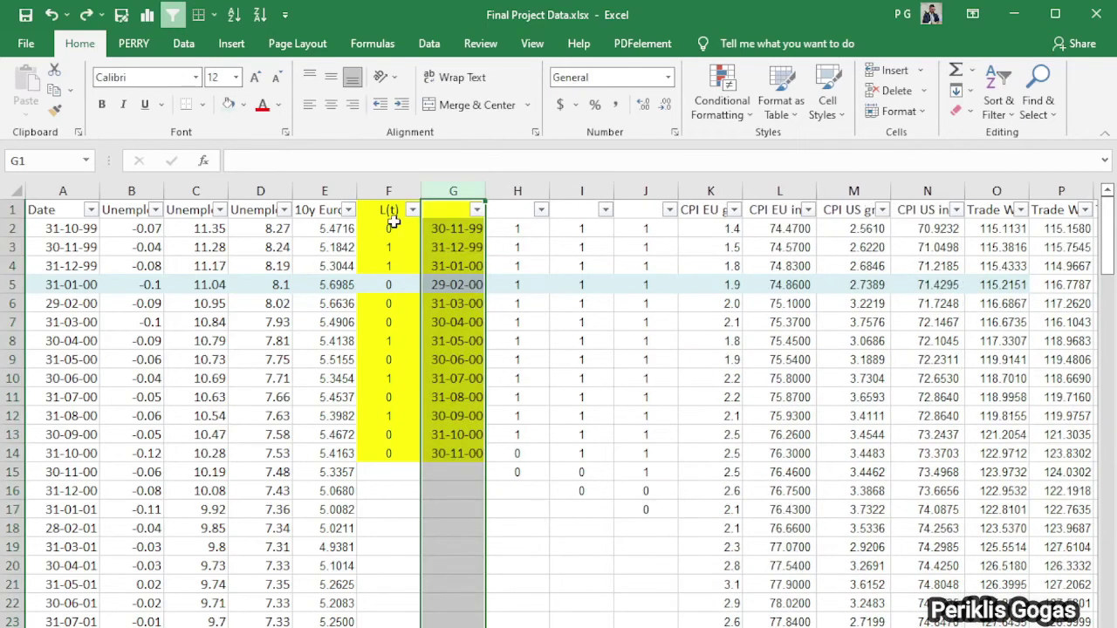
Replace the flag formulas in H2:H15 with their values.
left_click_drag(388, 228, 407, 454)
key("ctrl+c")
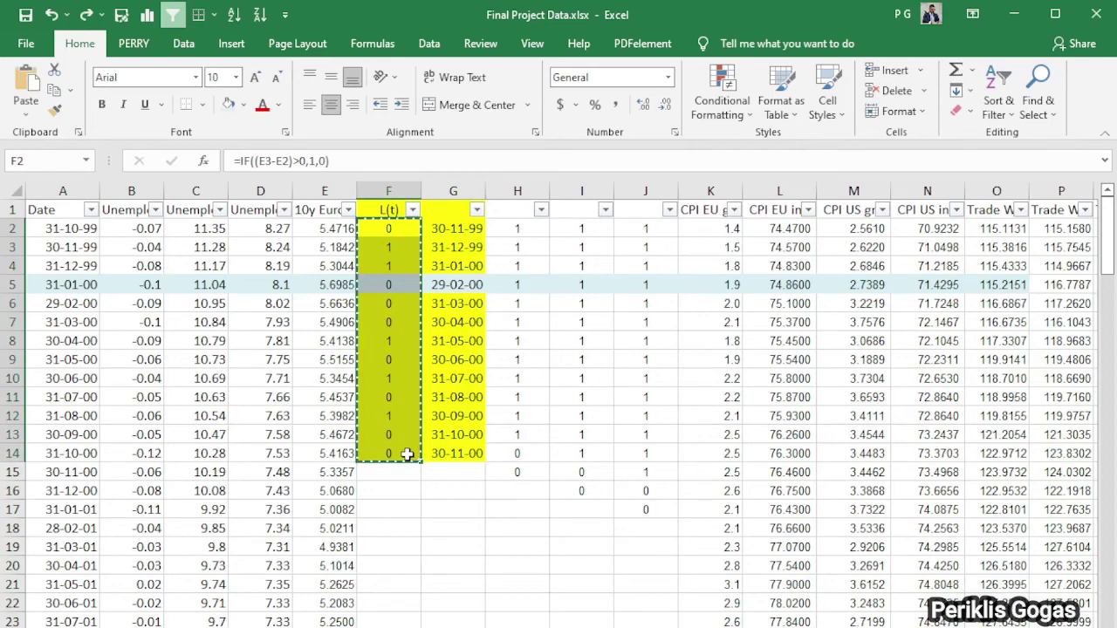
left_click(521, 263)
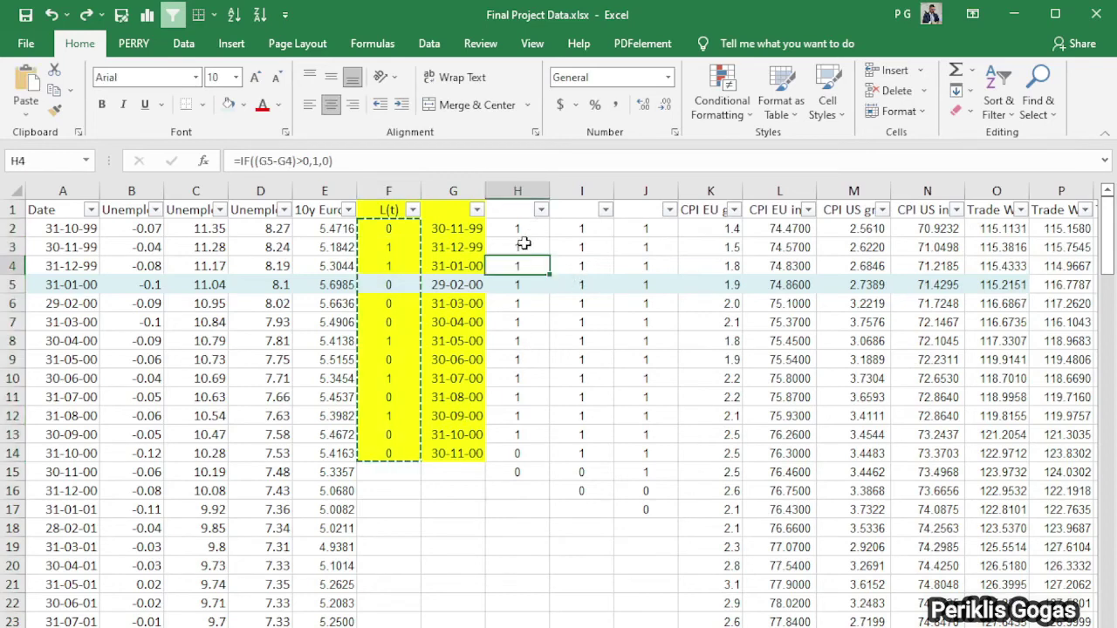
left_click_drag(520, 228, 526, 480)
key("ctrl+c")
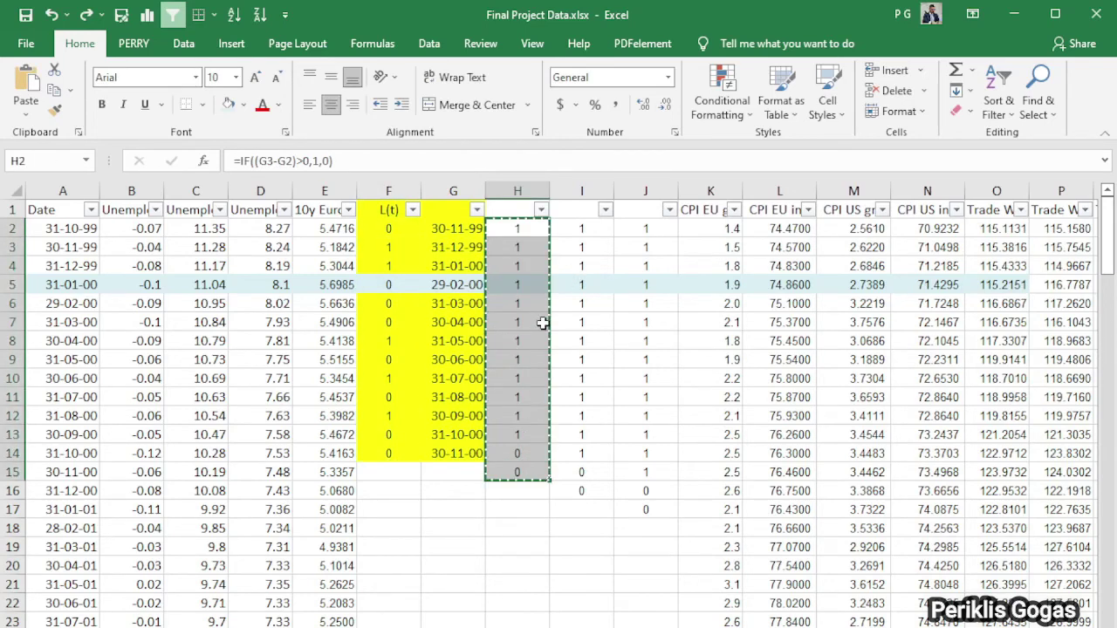
key("ctrl+v")
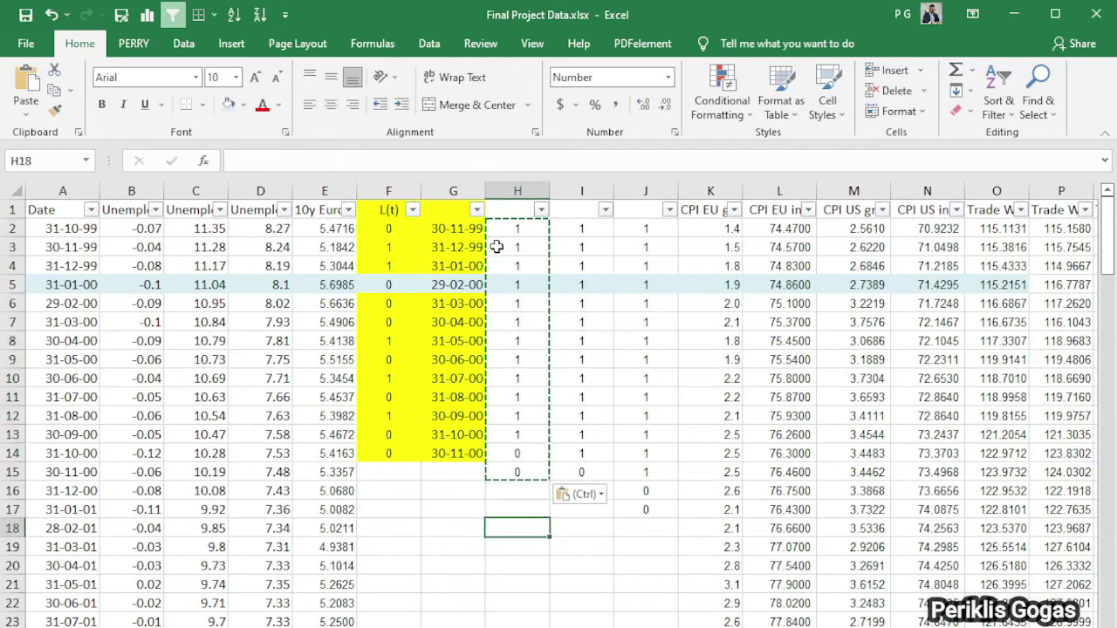
Delete the remaining helper date column G, beside the L(t) column.
left_click(453, 190)
key("ctrl+minus")
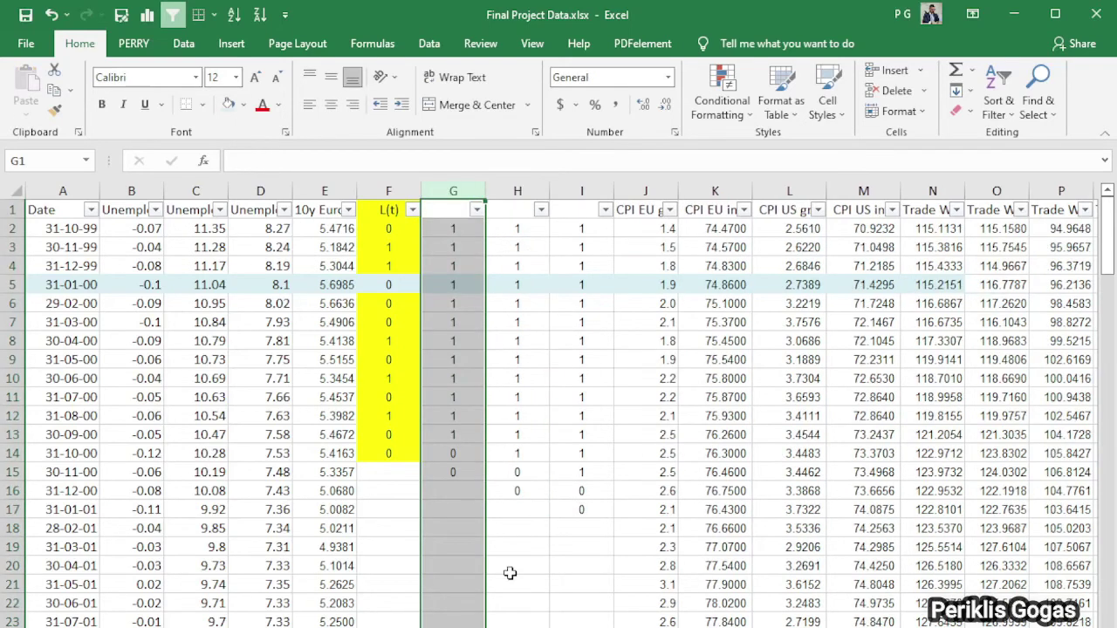
left_click(513, 620)
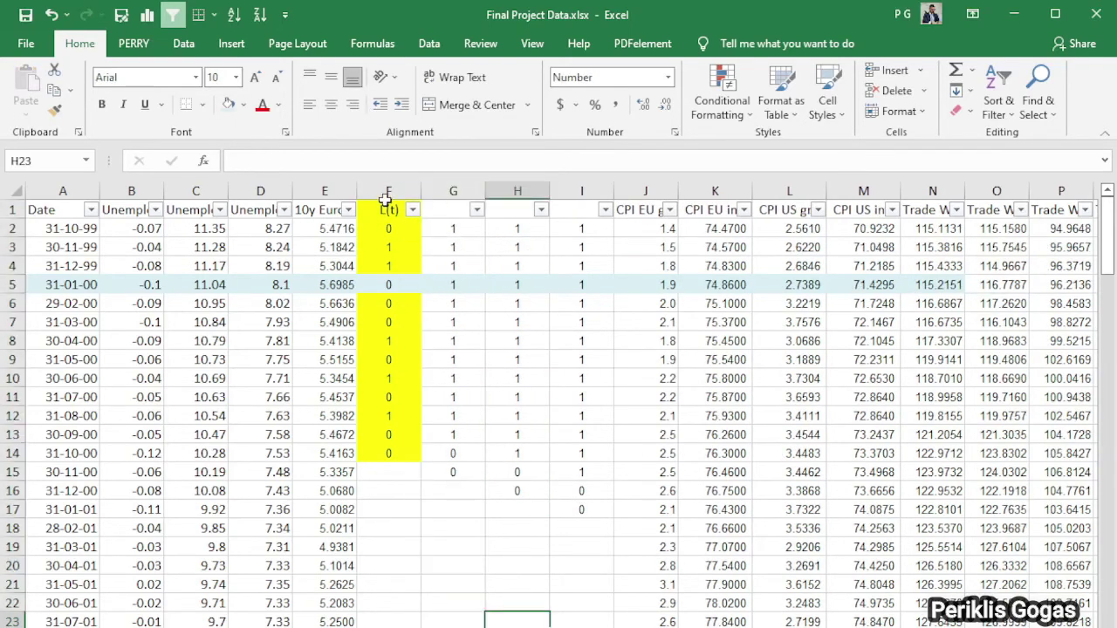
Label the three lag columns L(t-1) in G1, L(t-2) in H1 and L(t-3) in I1.
left_click(390, 212)
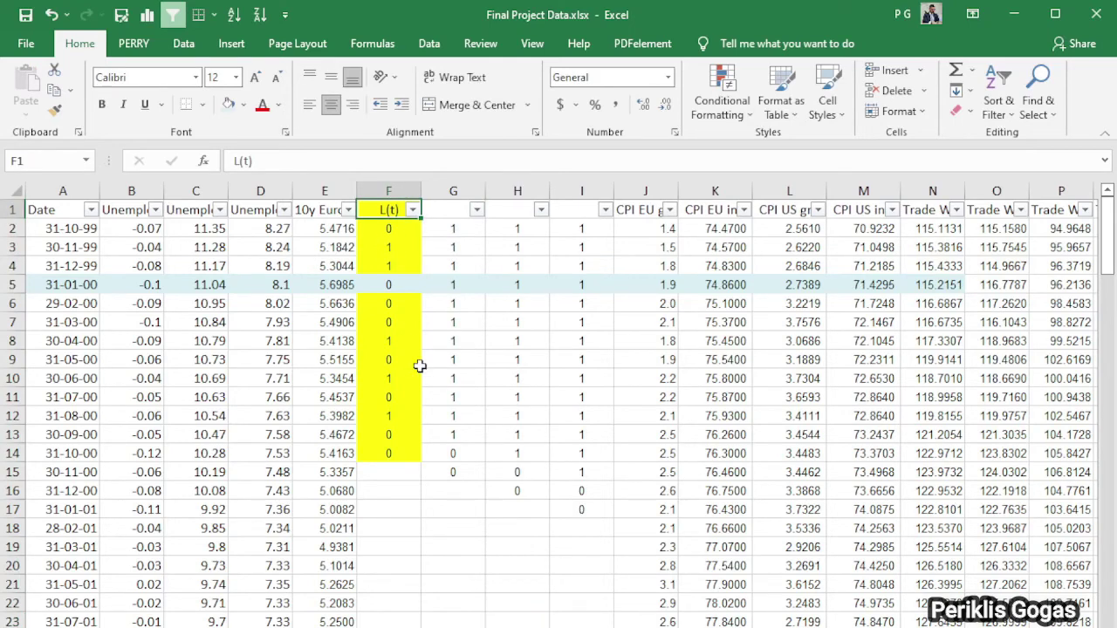
left_click(453, 216)
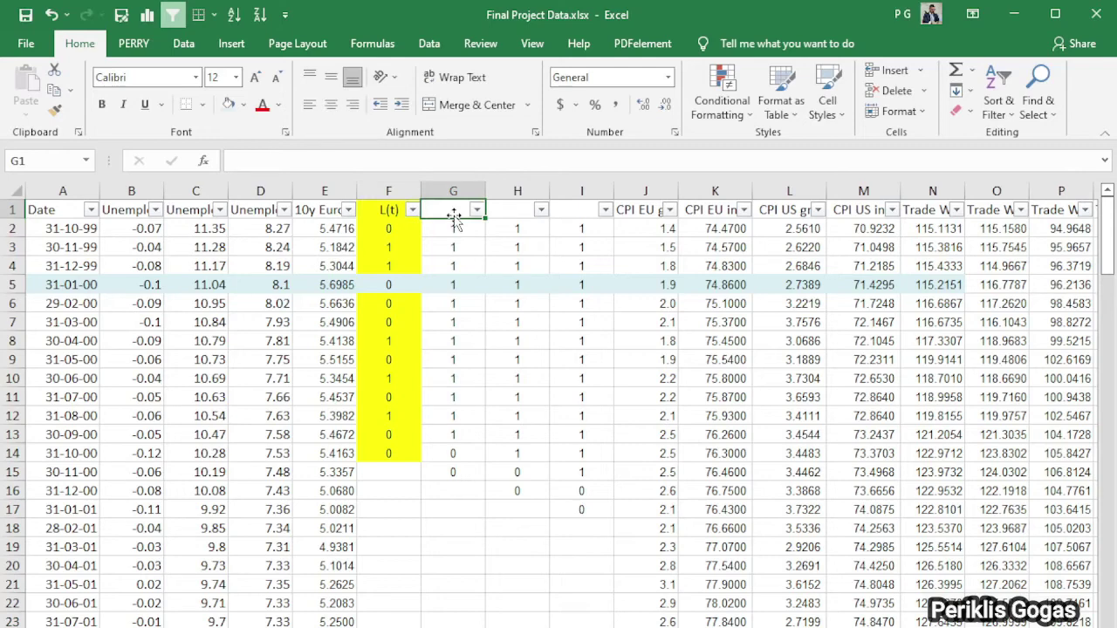
type("L(t-1")
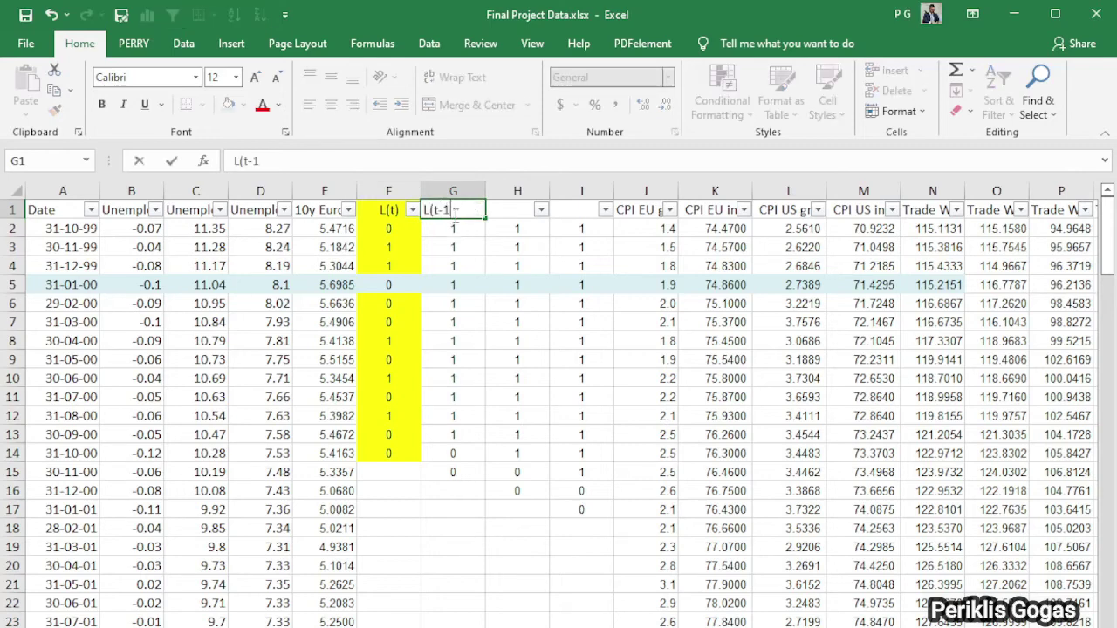
type(")")
key("Return")
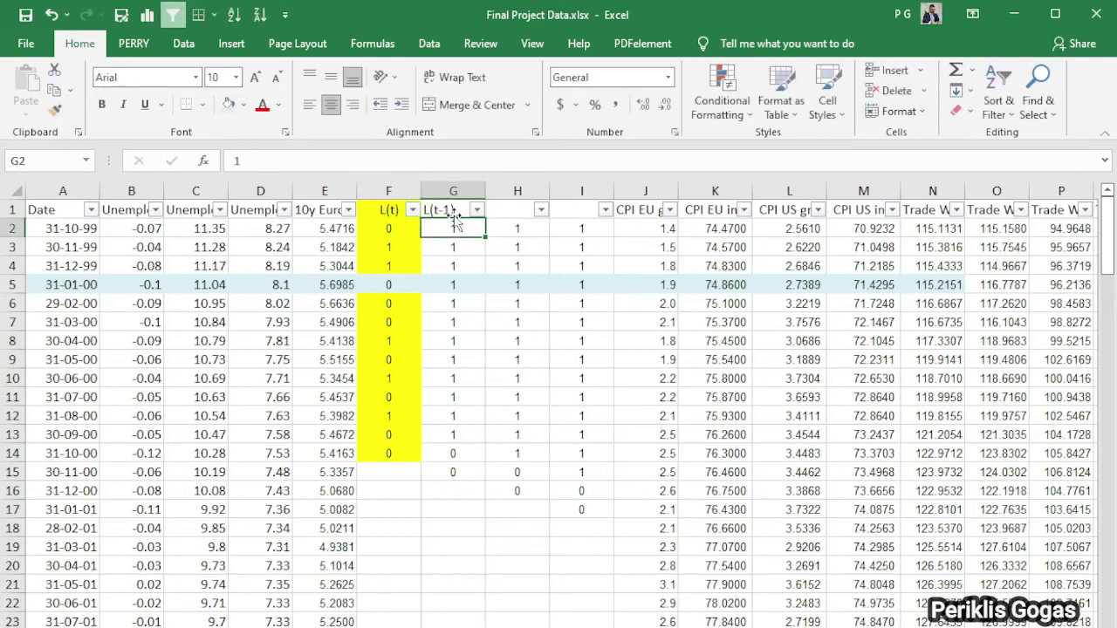
left_click(513, 216)
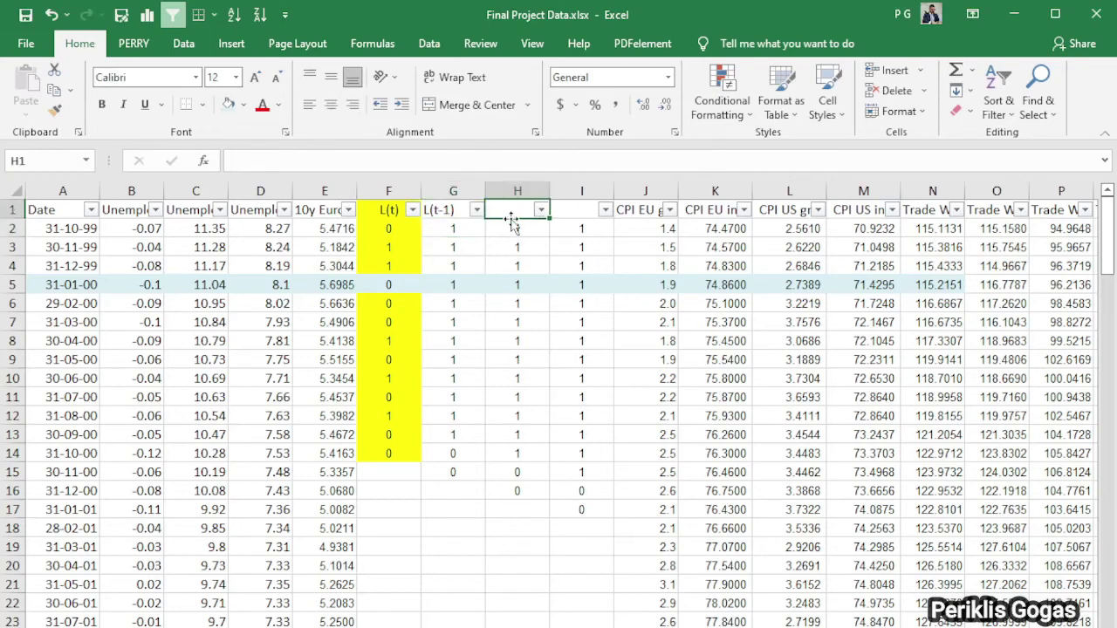
type("L(t")
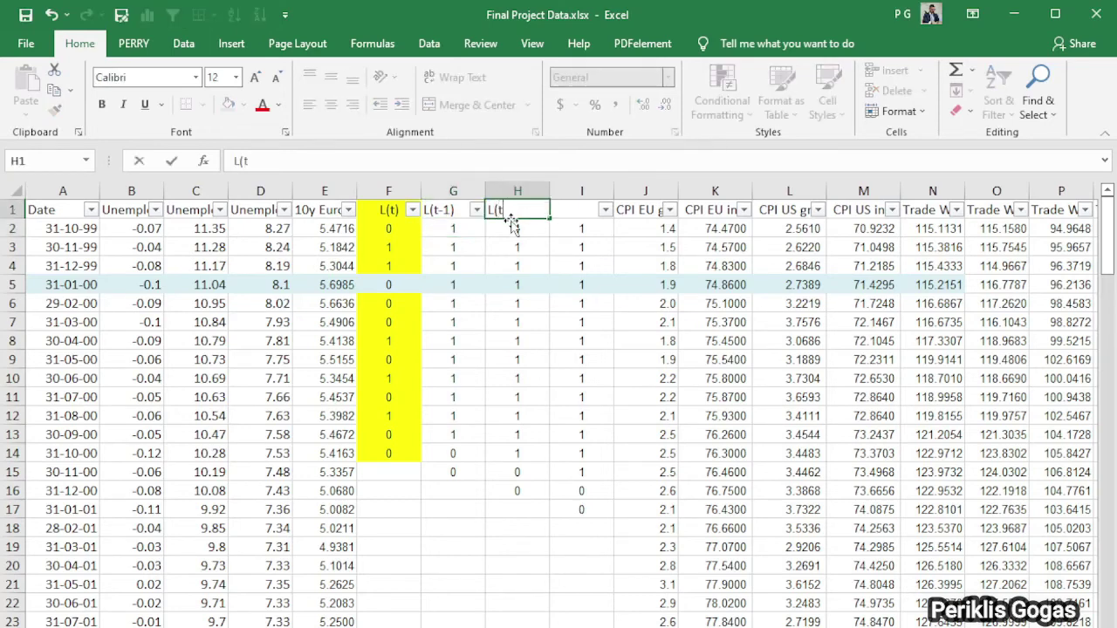
type("-2)")
key("Tab")
type("L(t-3)")
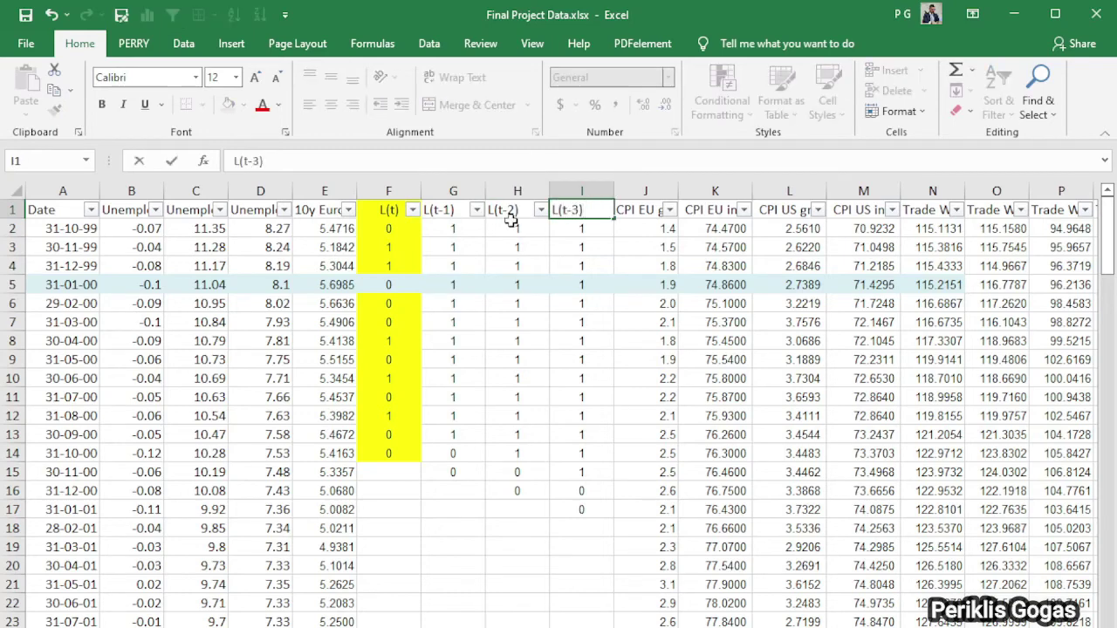
left_click(510, 222)
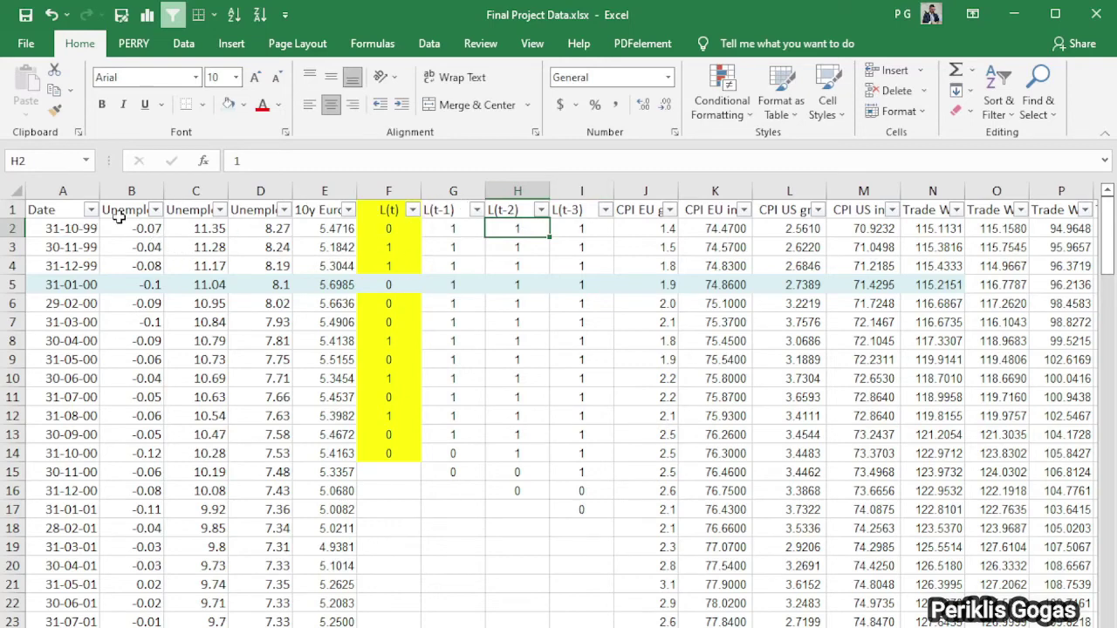
Fill the explanatory variable headers in B1:E1 and J1:P1 with light blue.
left_click_drag(118, 217, 301, 206)
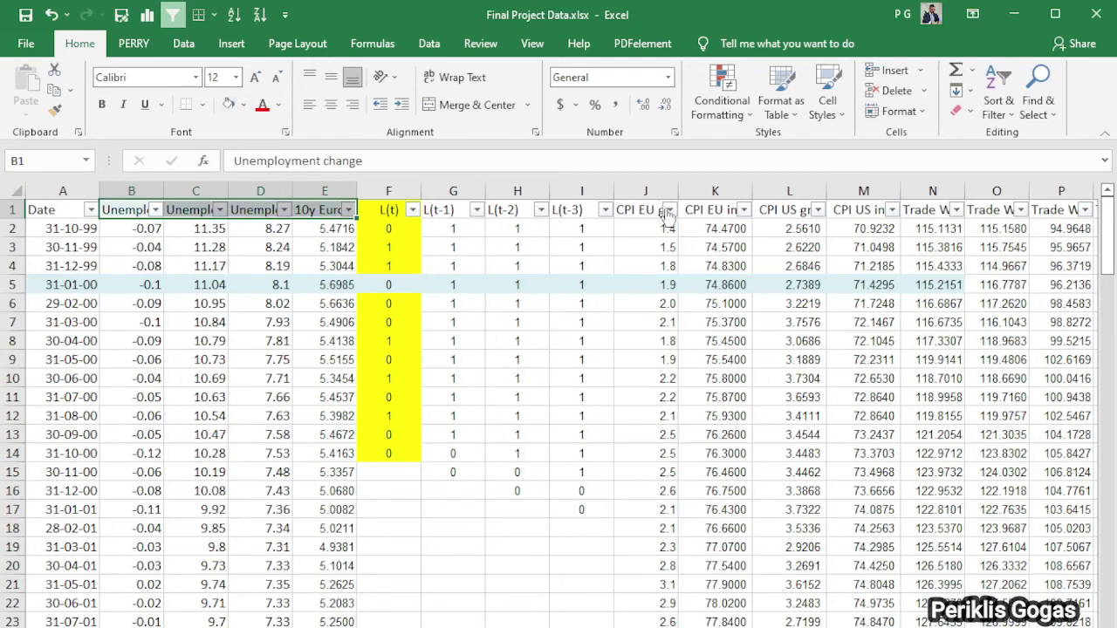
left_click_drag(645, 209, 1045, 206)
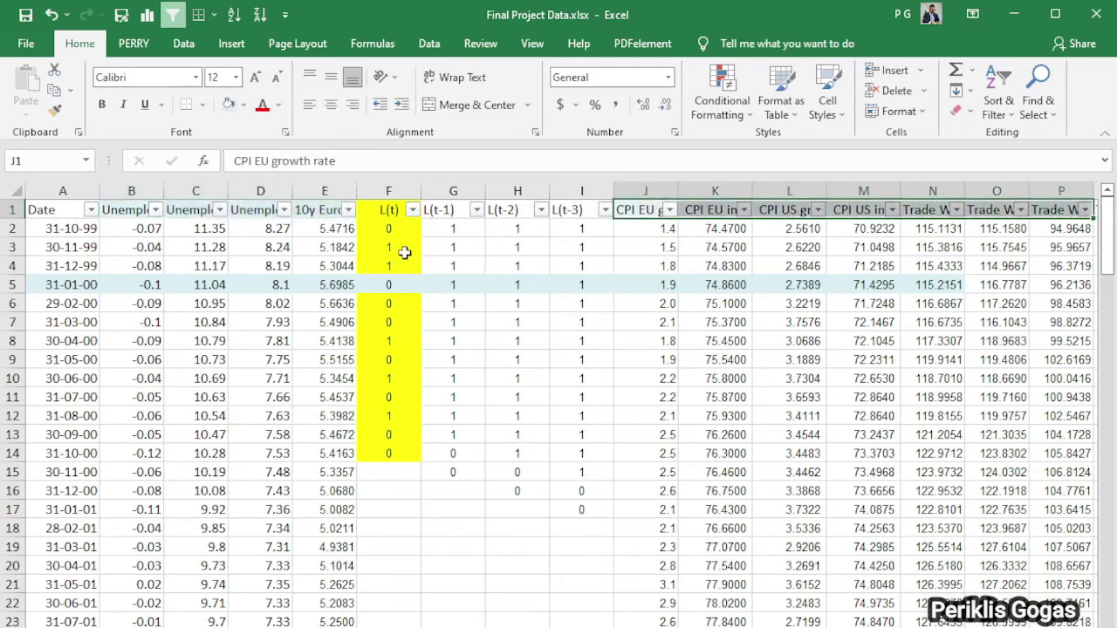
left_click(393, 209)
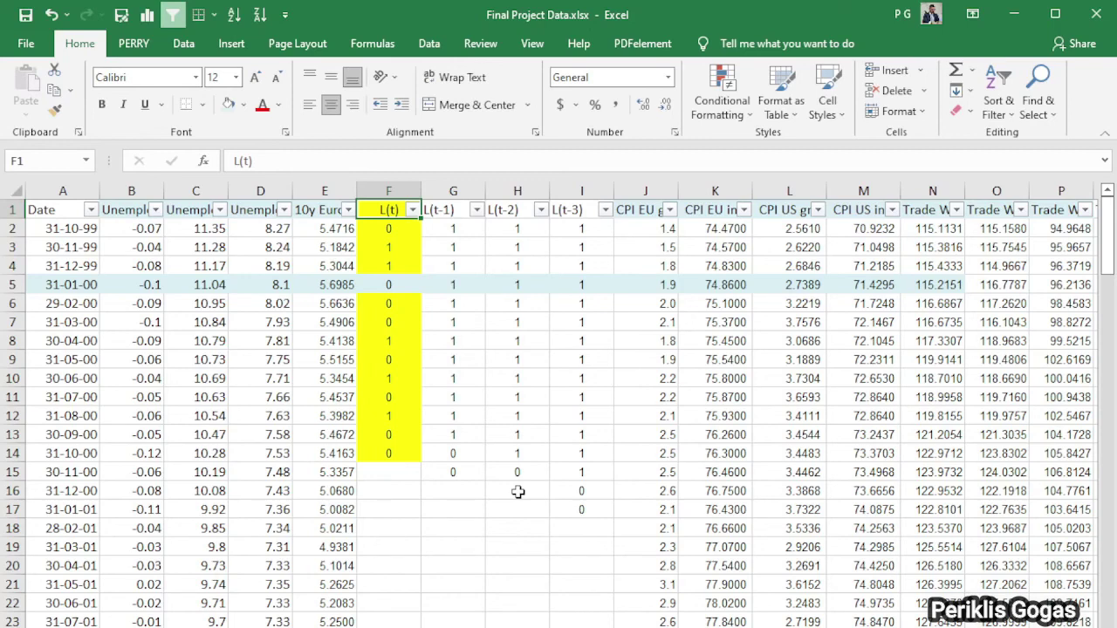
left_click(441, 522)
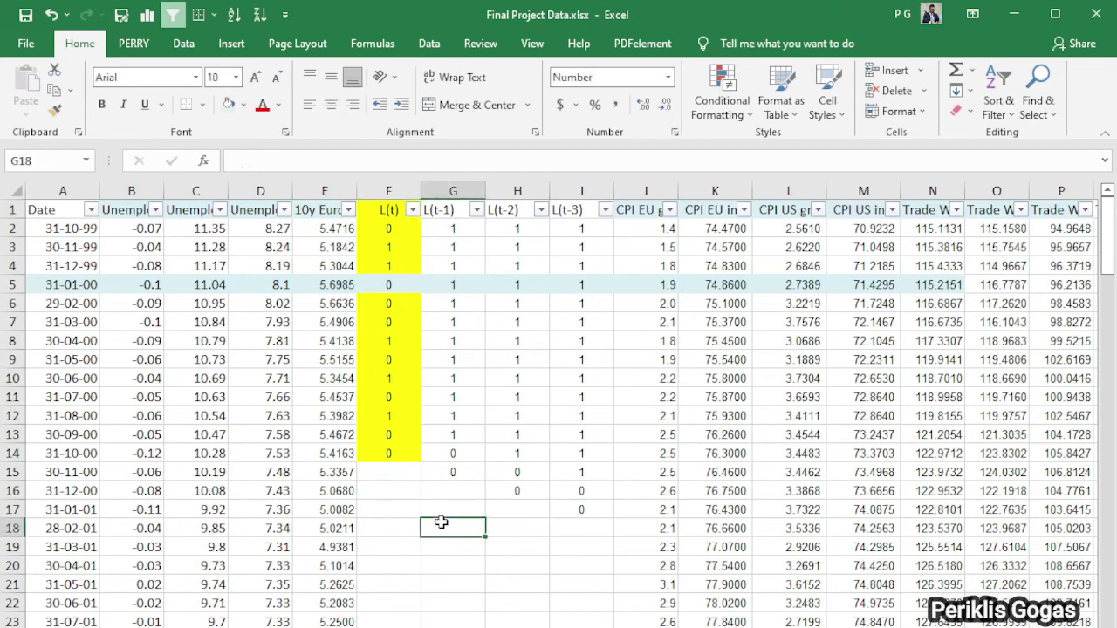
left_click(538, 598)
left_click(586, 579)
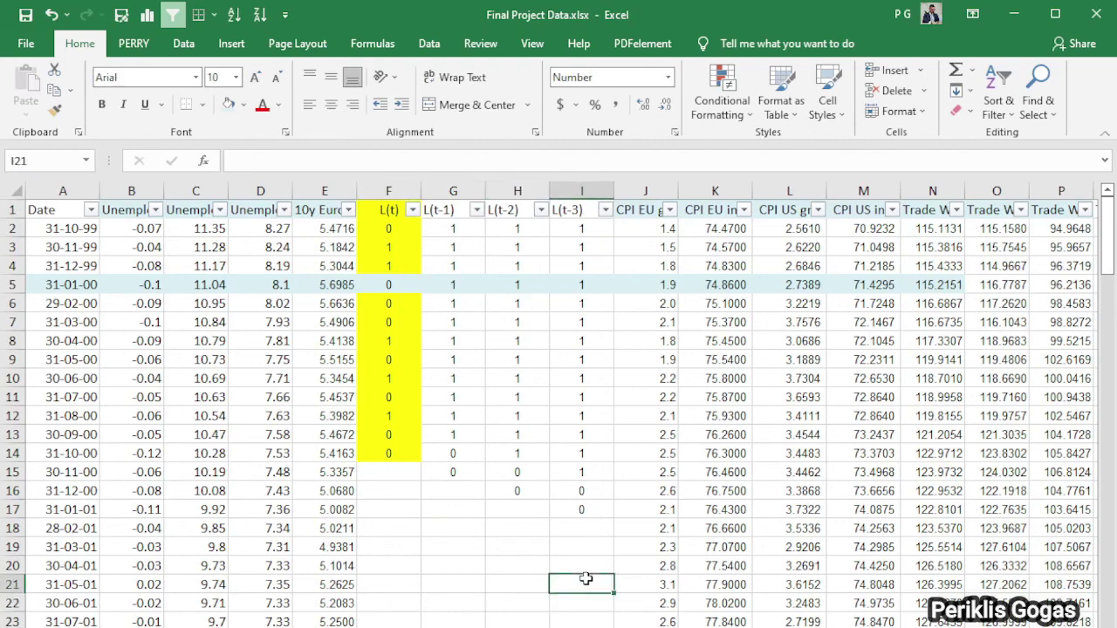